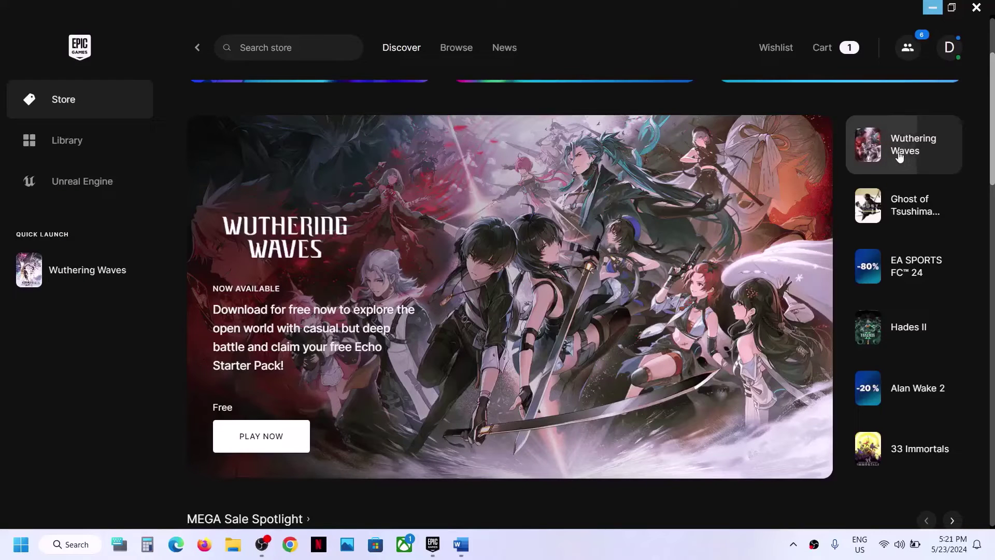
Step: Highlight the Step 1 heading in the Word Crash notes and search Windows for 'services'
left_click(460, 544)
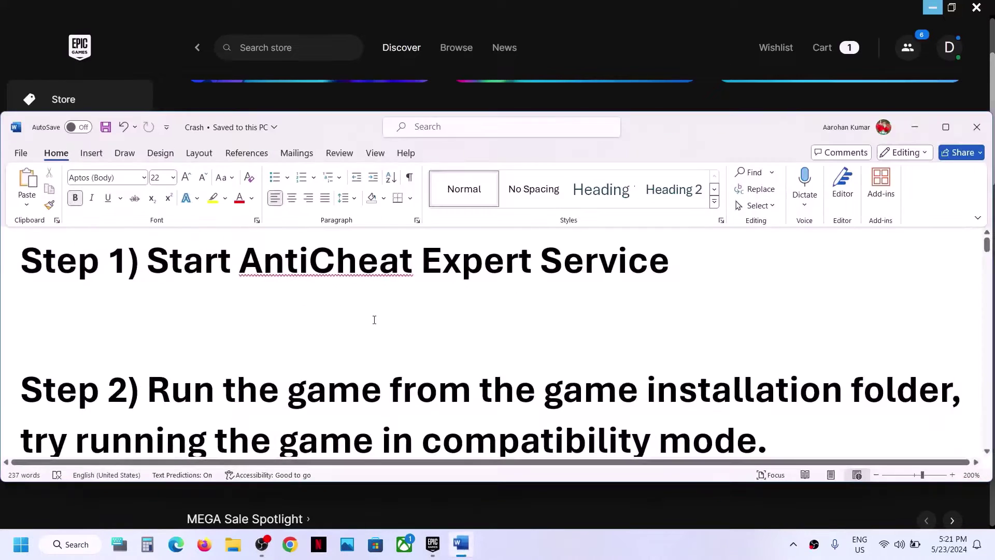
left_click_drag(163, 267, 660, 284)
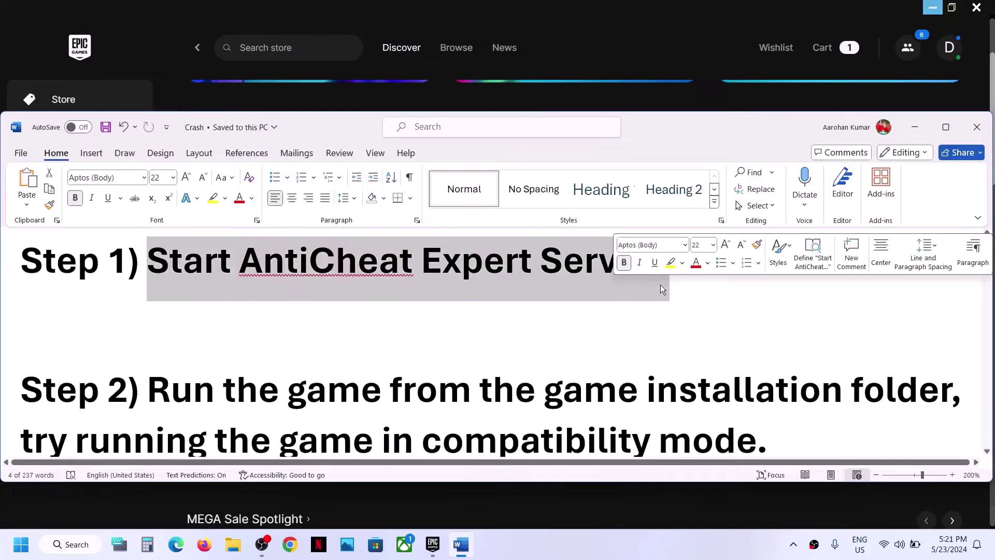
left_click(22, 542)
type("services")
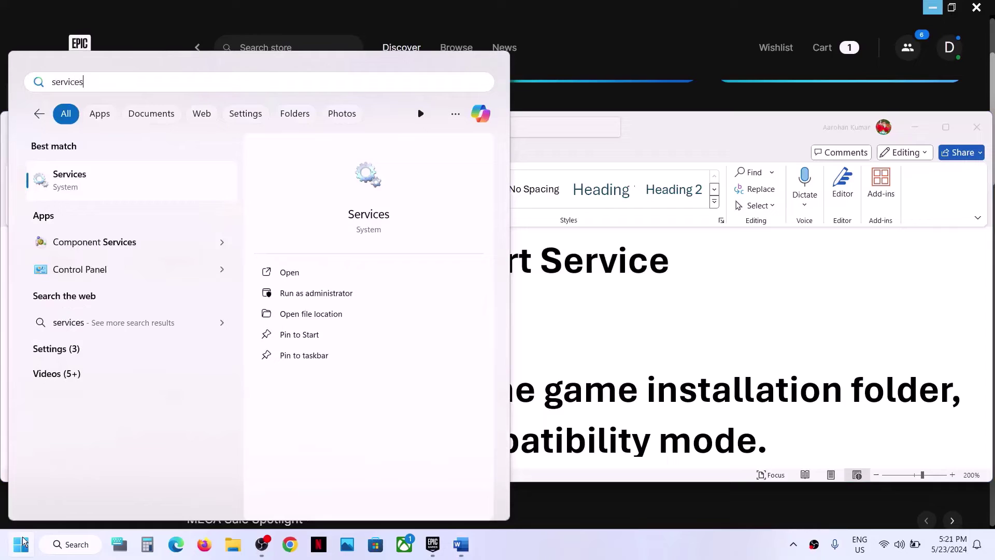
Step: Change the AntiCheatExpert Service startup type from Disabled to Manual and start the service
left_click(22, 541)
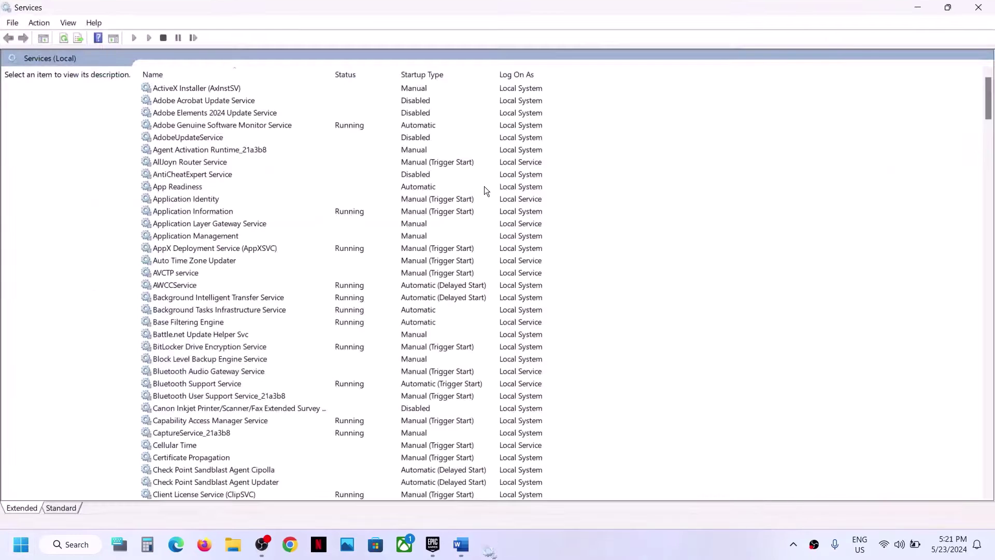
left_click(187, 174)
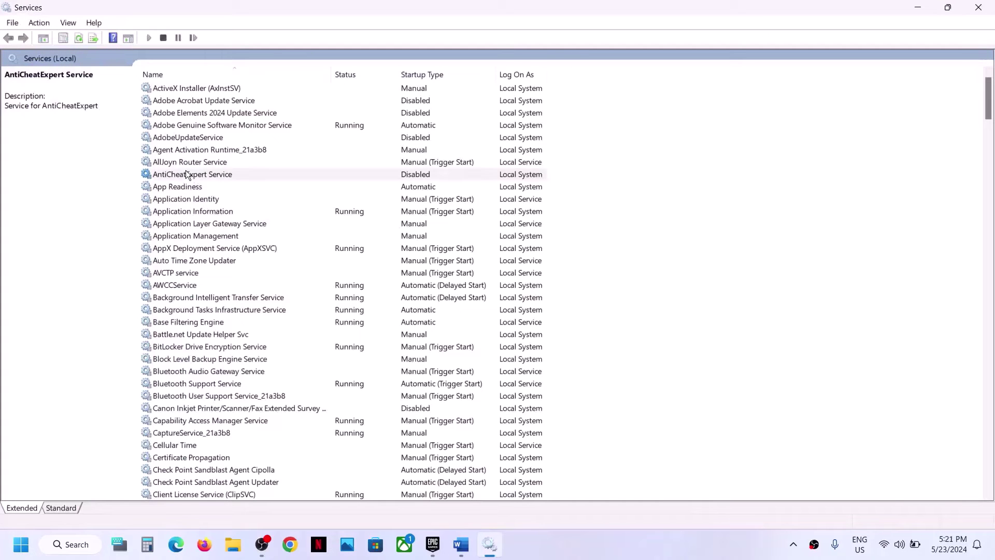
double_click(268, 174)
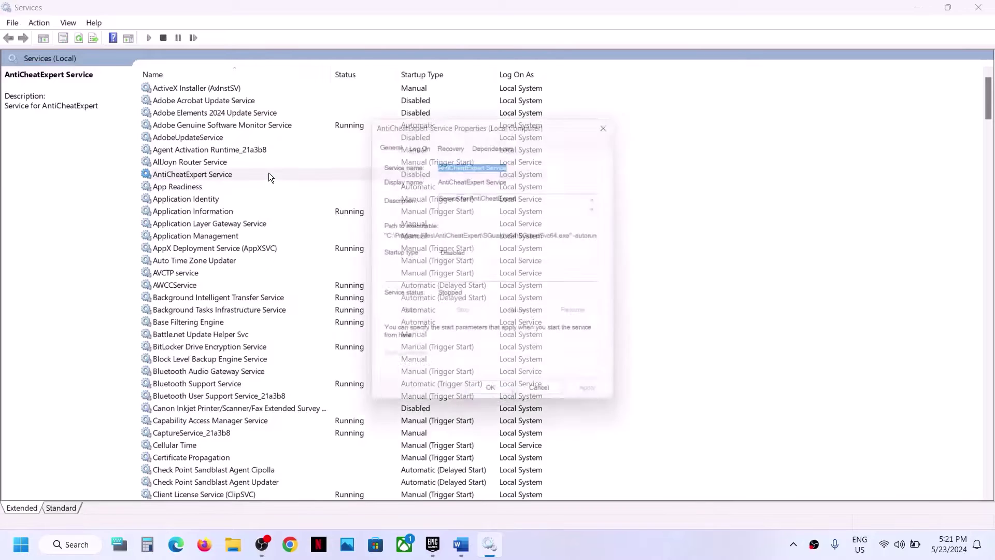
left_click(507, 259)
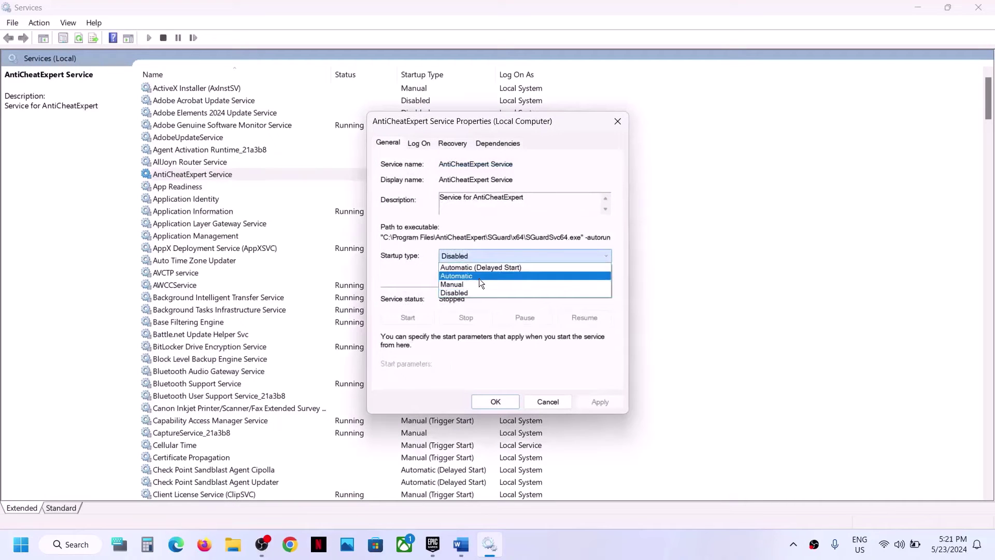
left_click(455, 286)
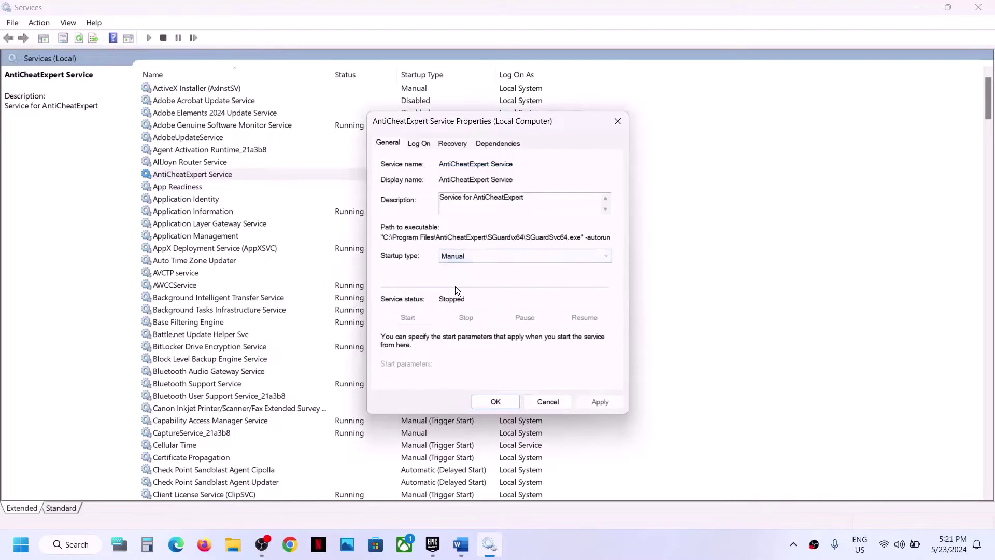
left_click(586, 398)
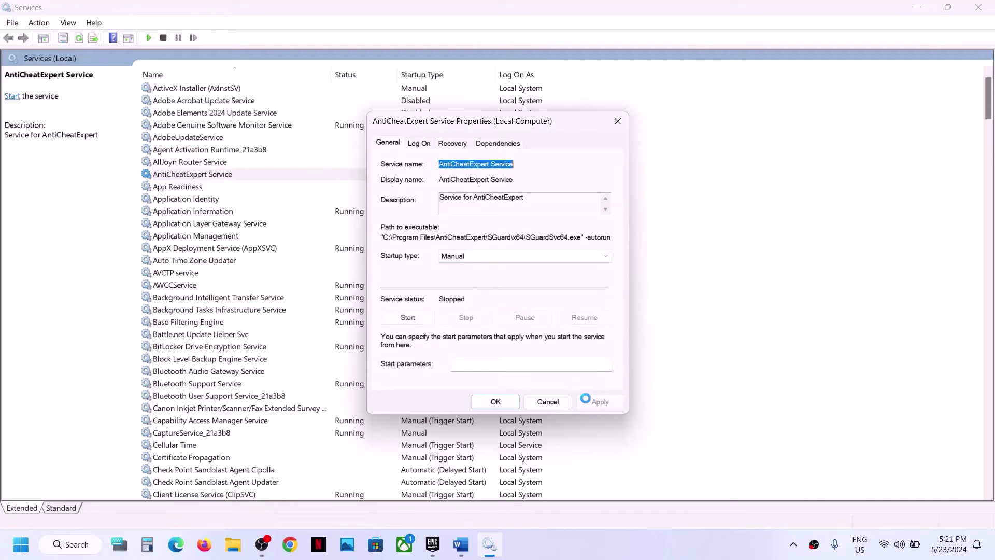
left_click(410, 319)
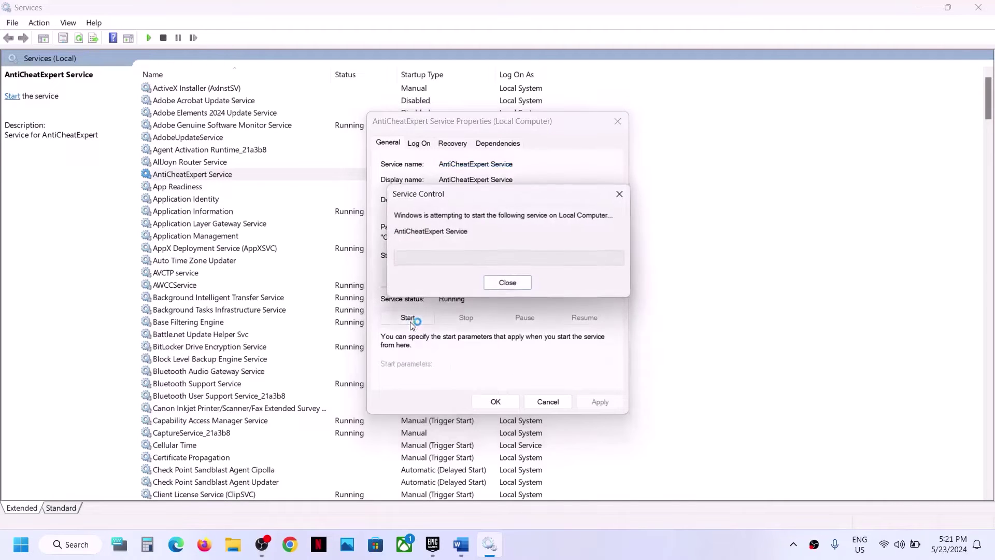
left_click(506, 399)
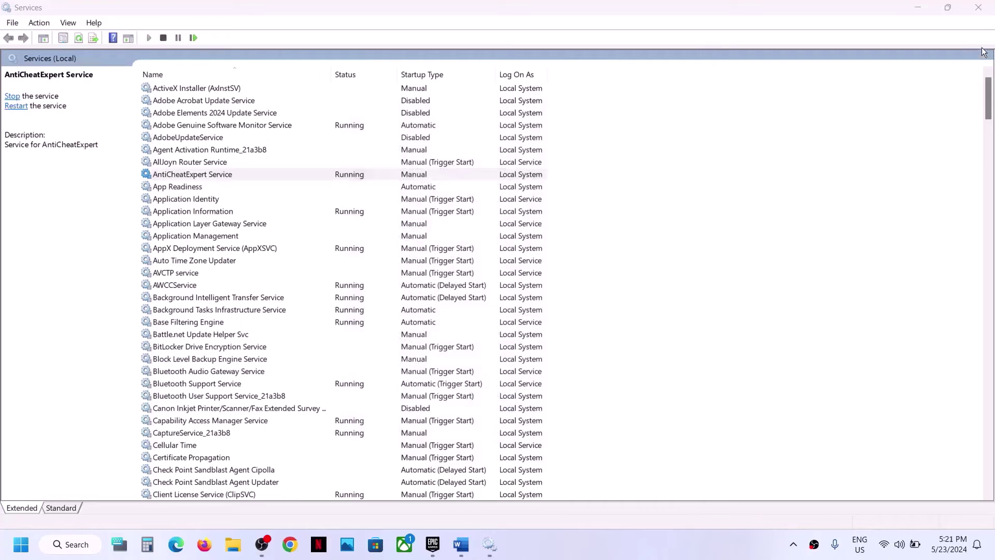
Step: Close Services, highlight Step 2 in the Word notes, and show the Epic Games Library
left_click(978, 7)
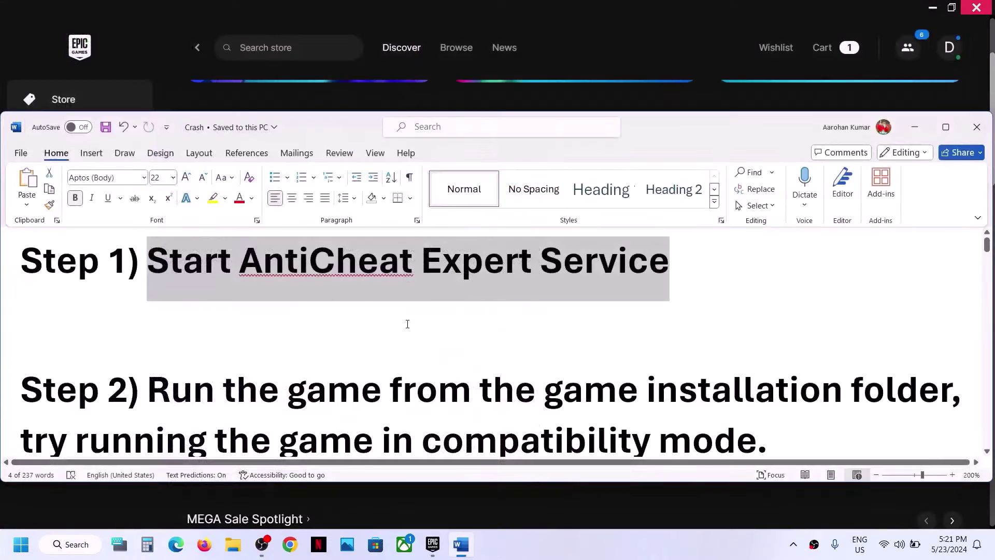
scroll(362, 352, "down", 3)
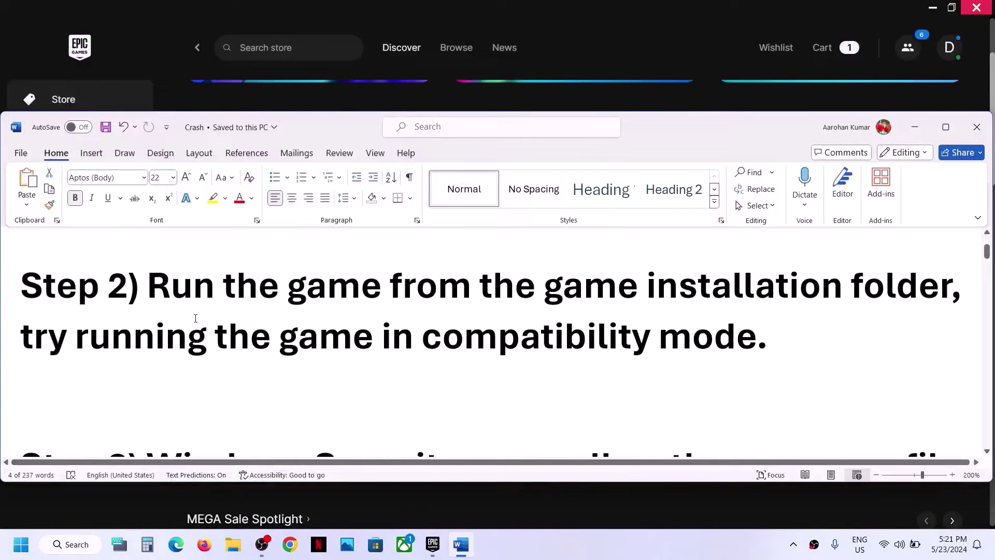
left_click_drag(161, 297, 956, 288)
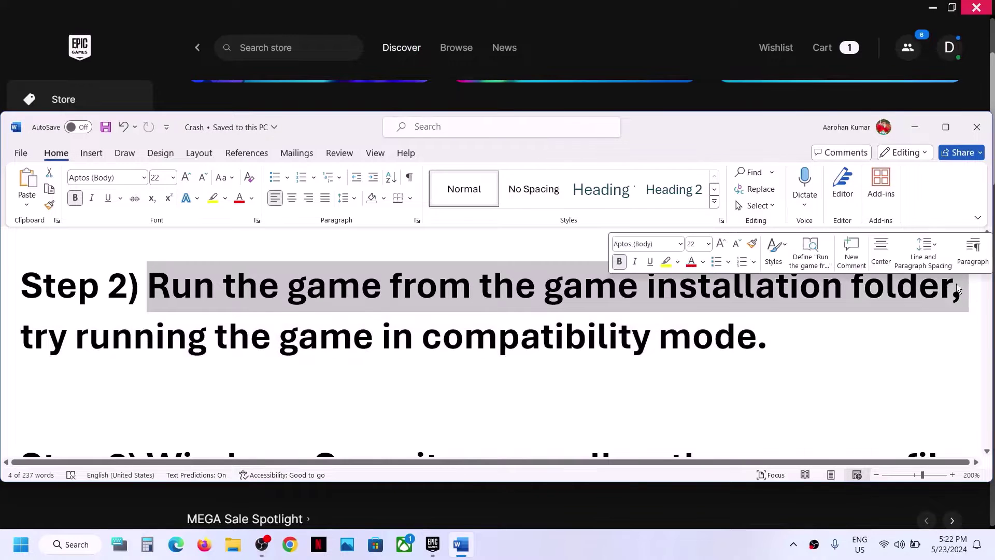
left_click(644, 41)
left_click(69, 149)
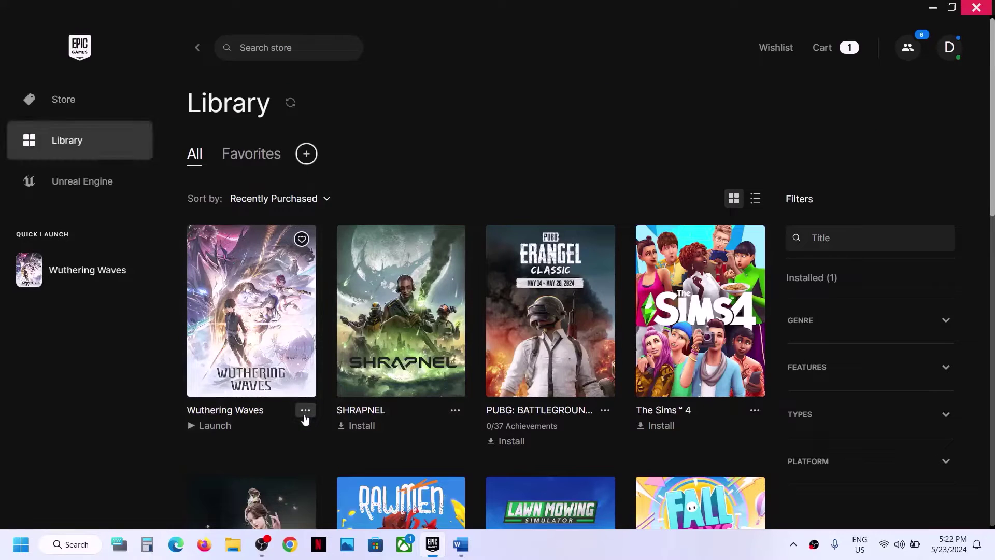
Step: Open the Wuthering Waves install location from the game's Manage options in the Library
left_click(305, 416)
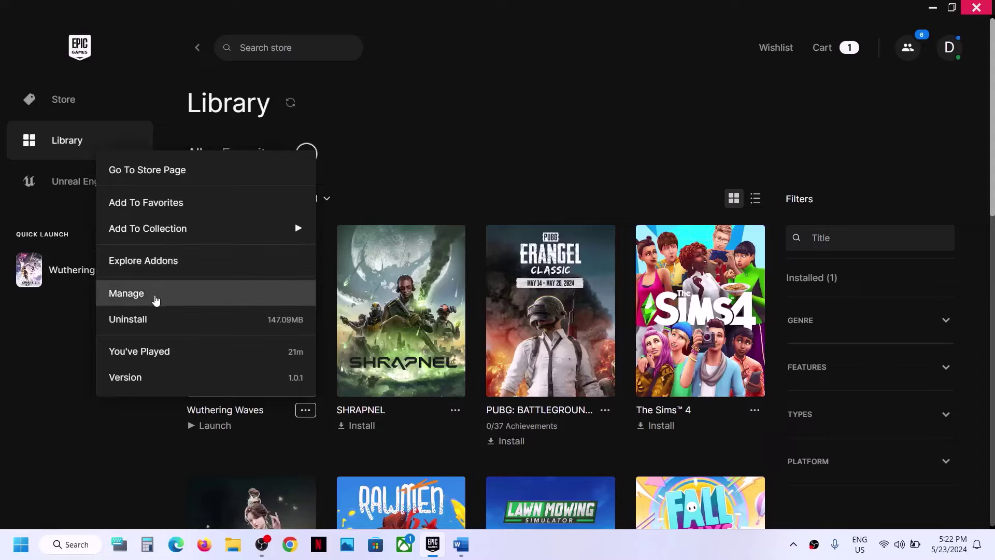
left_click(154, 299)
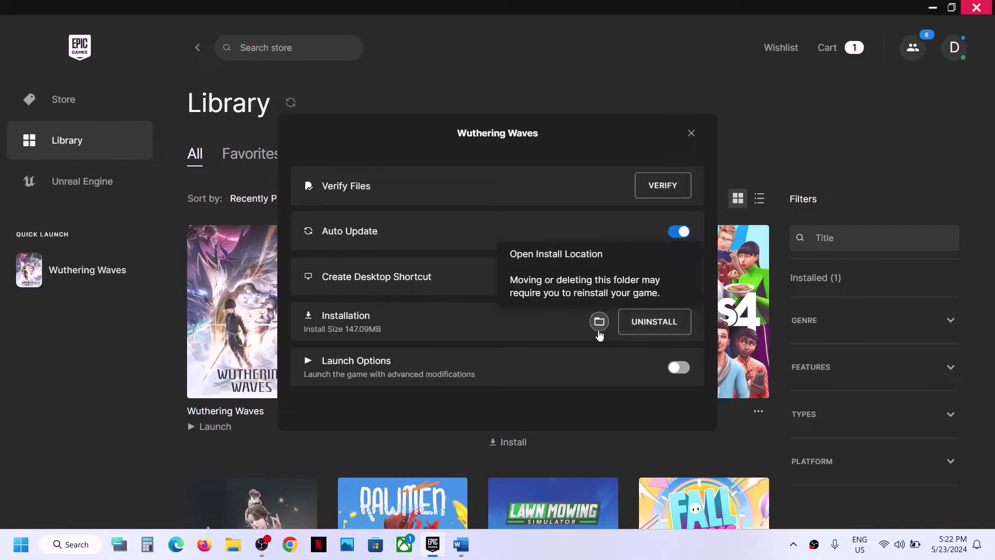
left_click(599, 322)
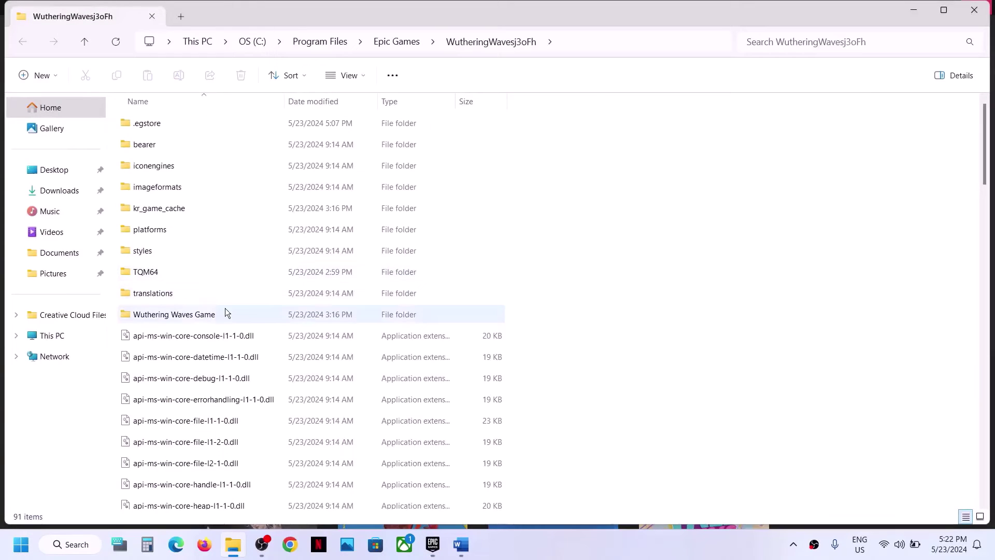
Step: Enter the Wuthering Waves Game folder and launch the Wuthering Waves application from its context menu
left_click(220, 314)
double_click(244, 315)
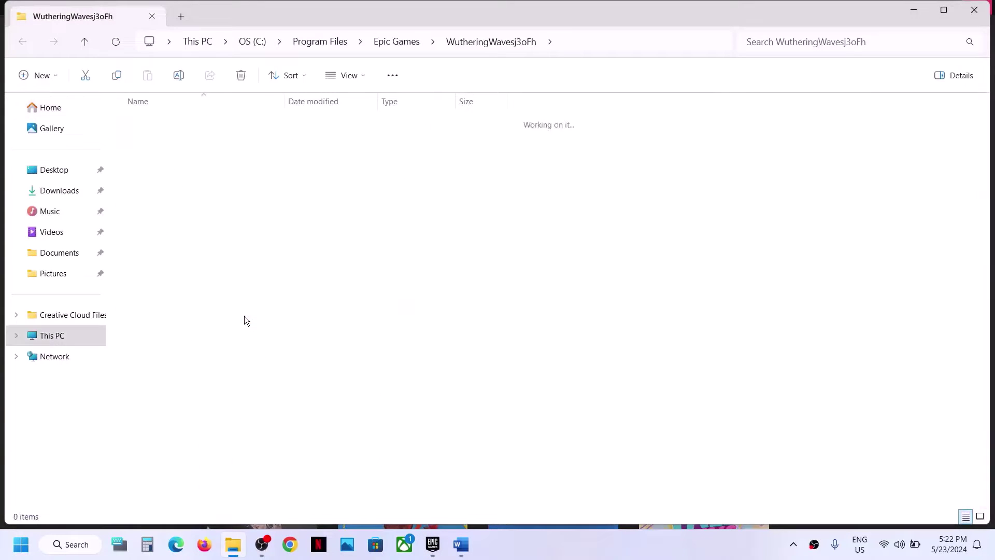
left_click(188, 213)
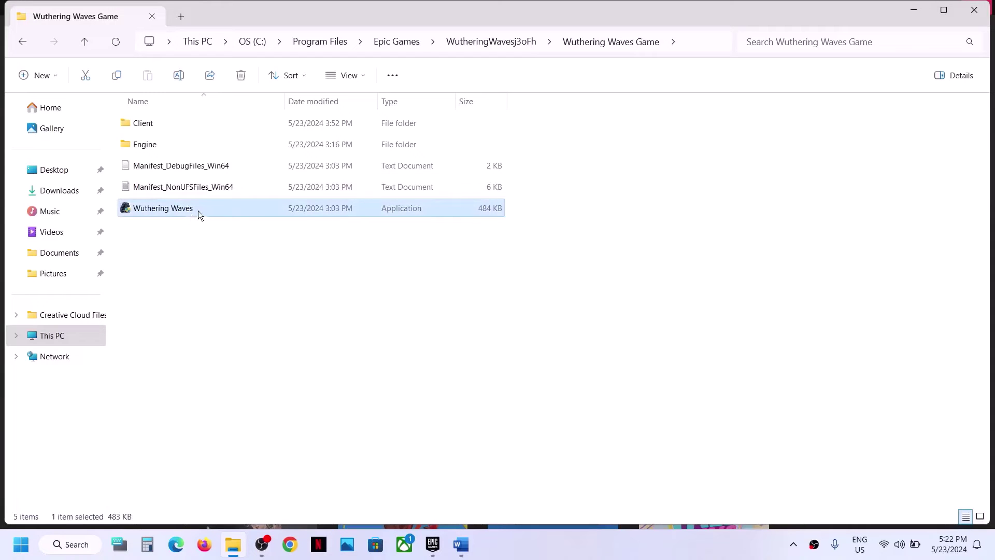
right_click(198, 211)
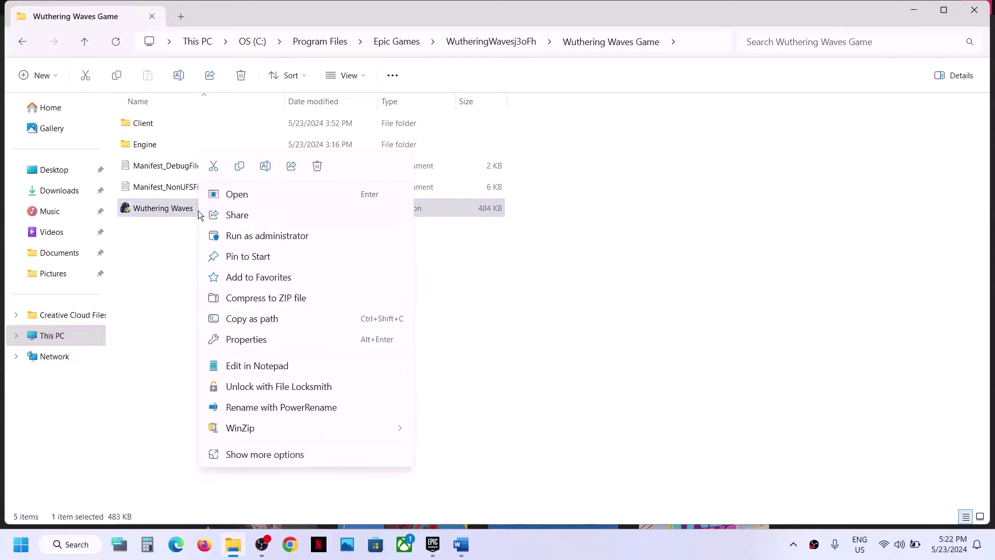
left_click(238, 196)
left_click(160, 241)
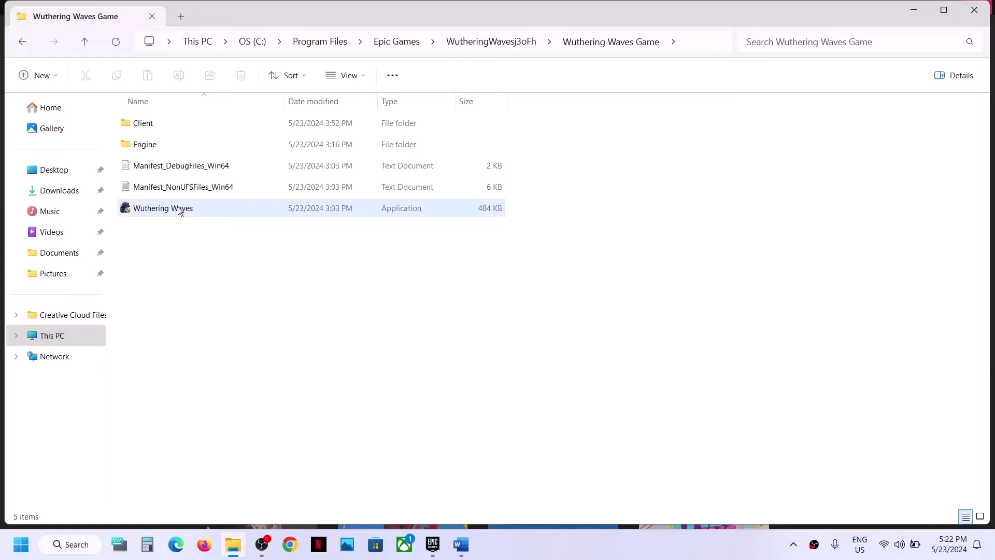
mouse_move(182, 213)
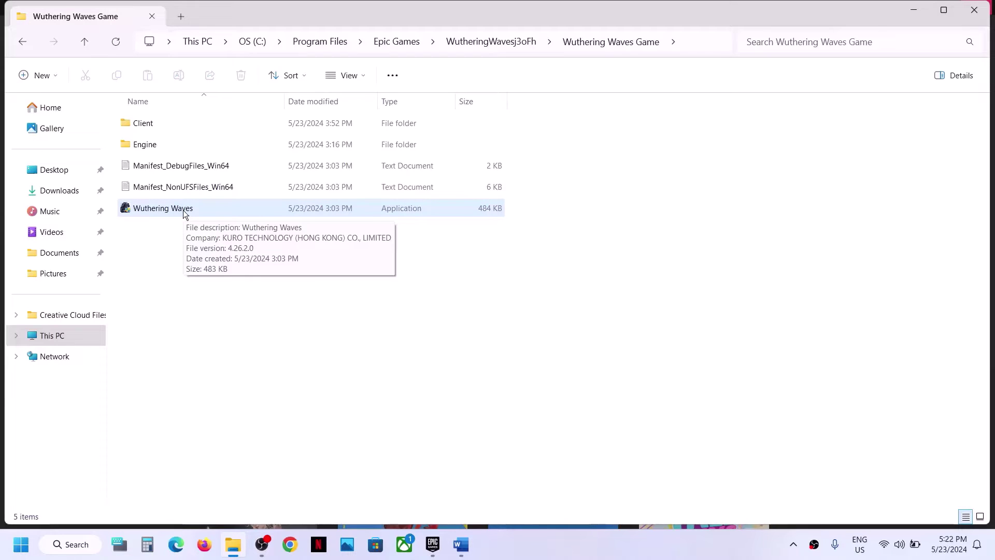
right_click(182, 210)
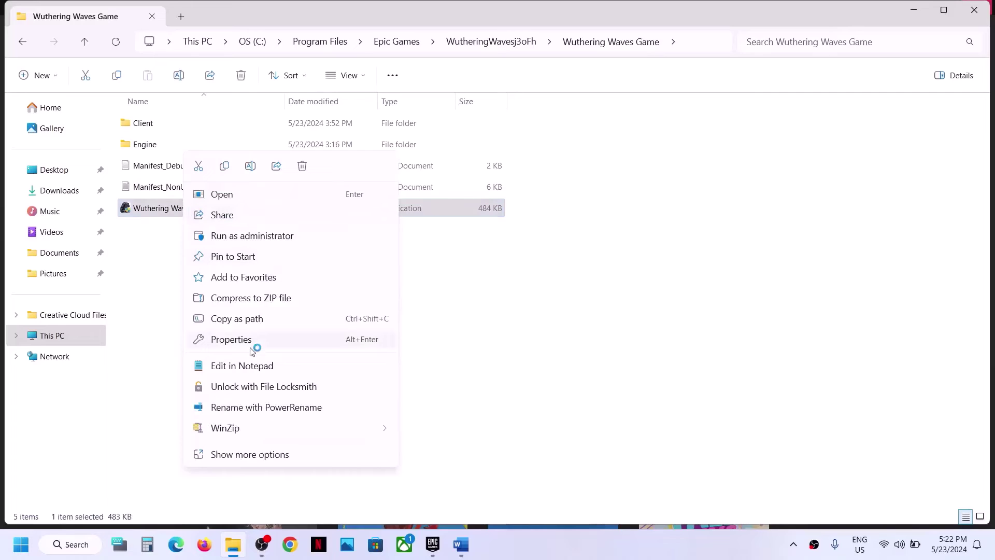
Step: Set the Wuthering Waves application to always run as administrator
left_click(251, 344)
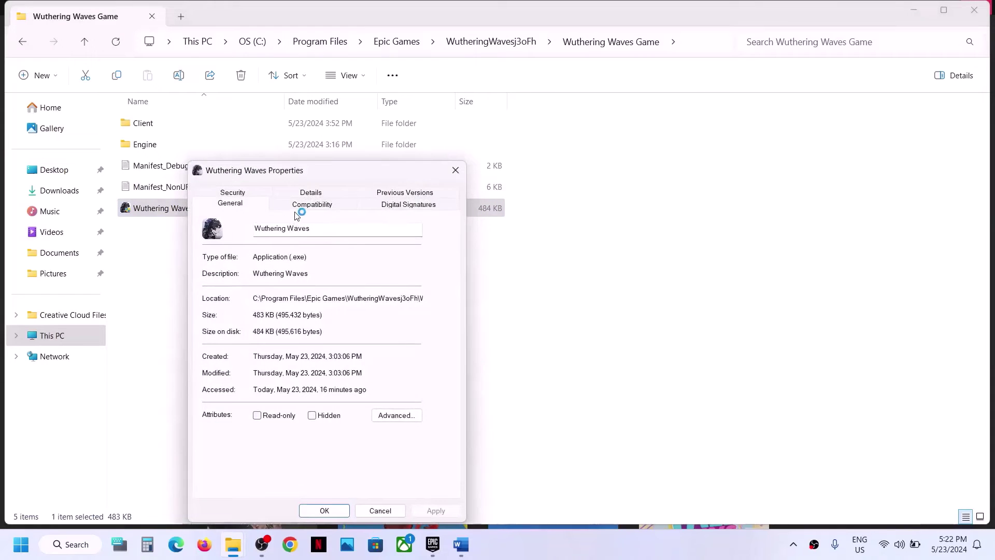
left_click(296, 206)
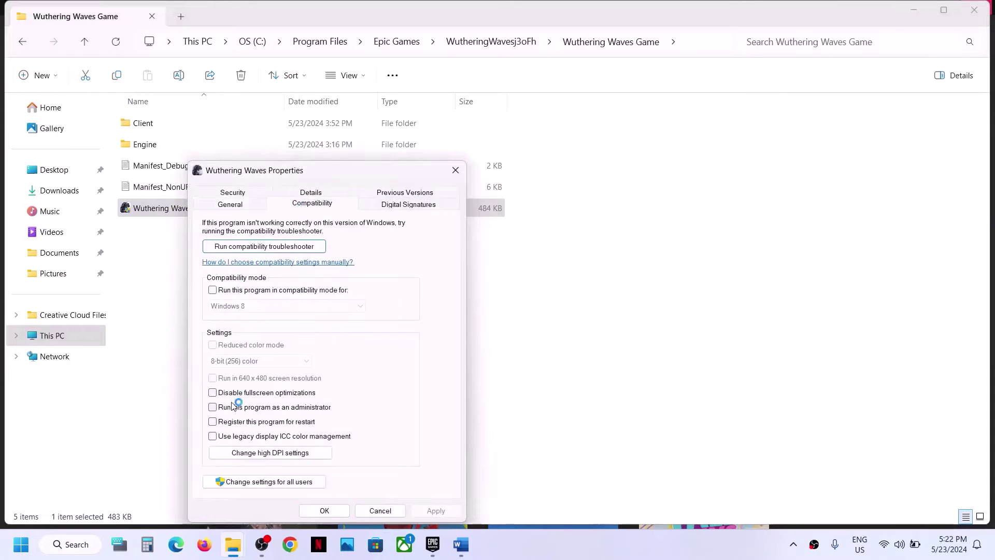
left_click(212, 406)
left_click(426, 508)
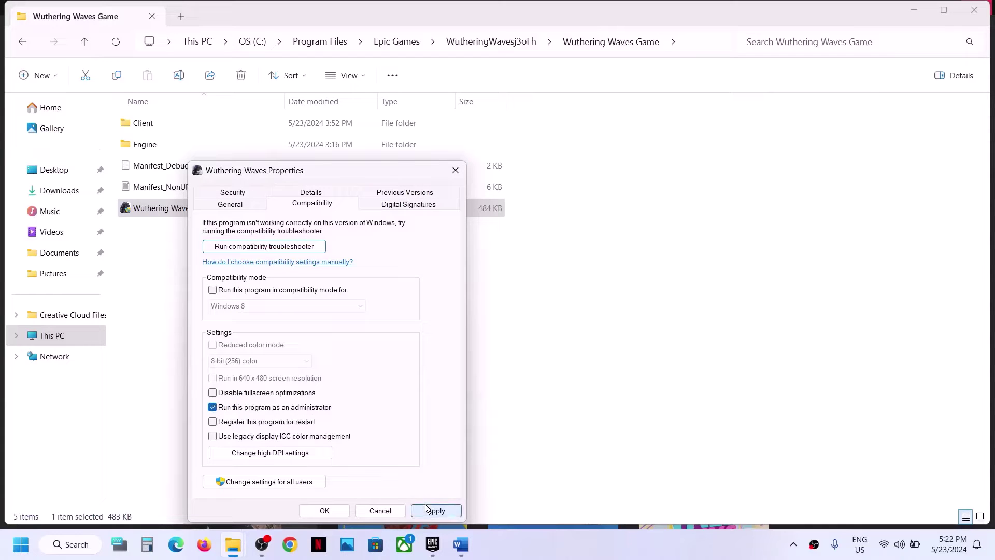
left_click(322, 509)
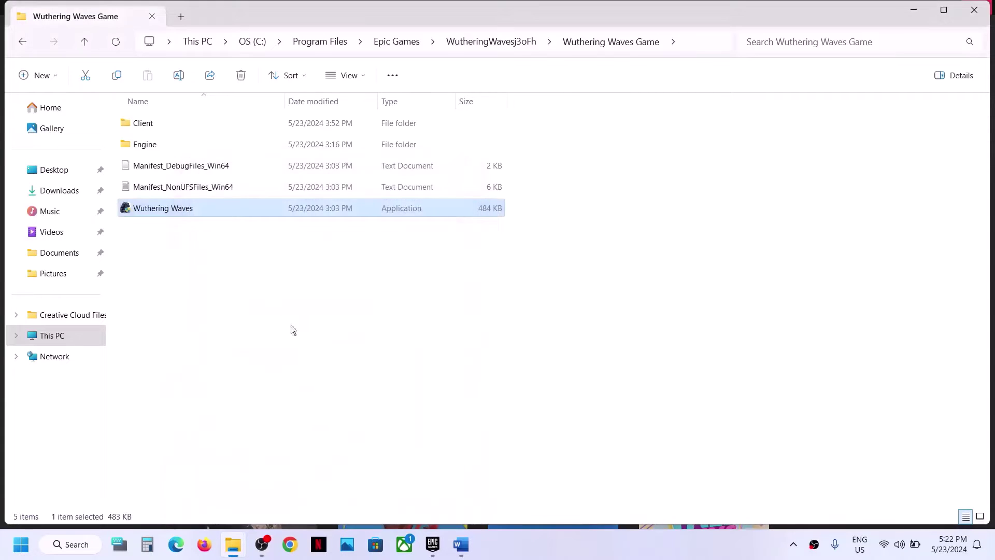
Step: Turn on Windows 8 compatibility mode for the Wuthering Waves application
right_click(202, 213)
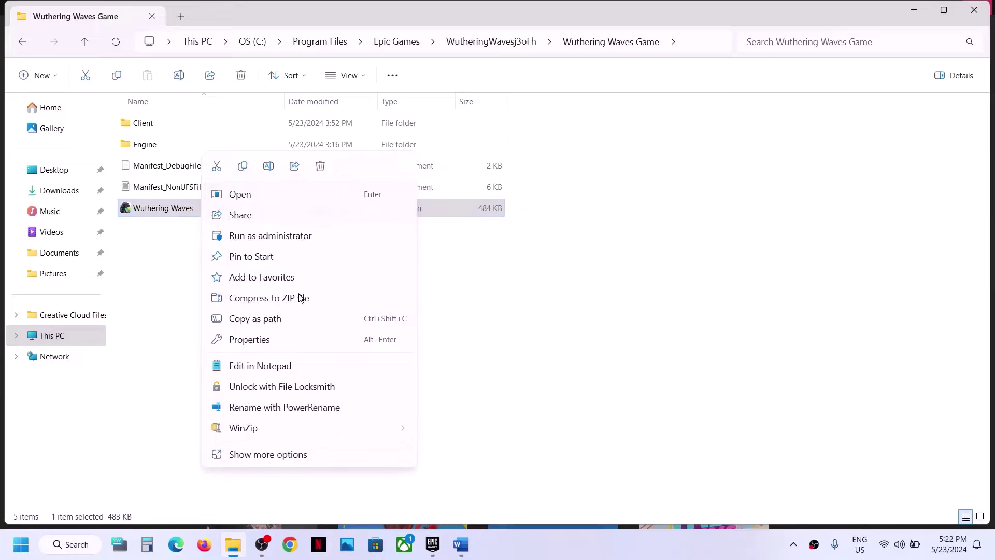
left_click(280, 337)
left_click(319, 206)
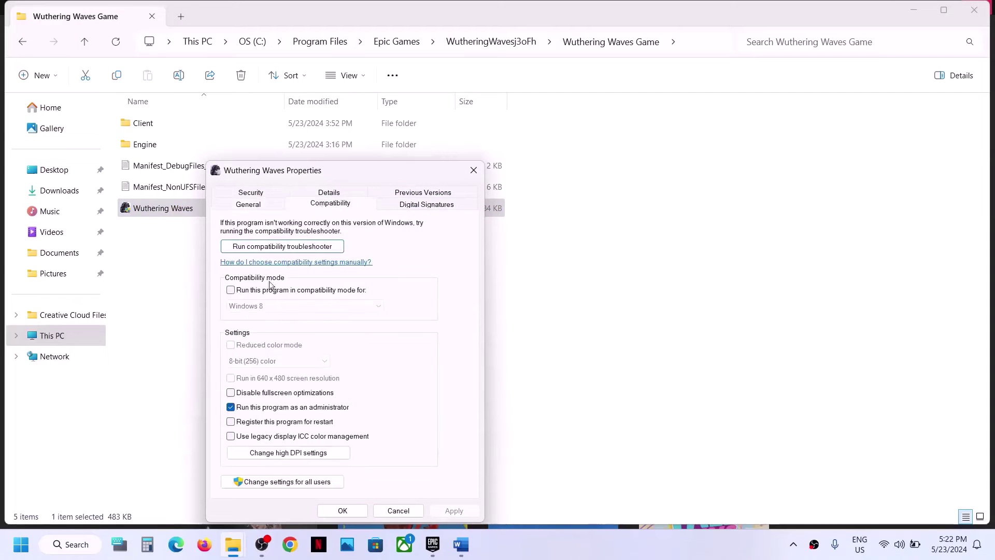
left_click(231, 290)
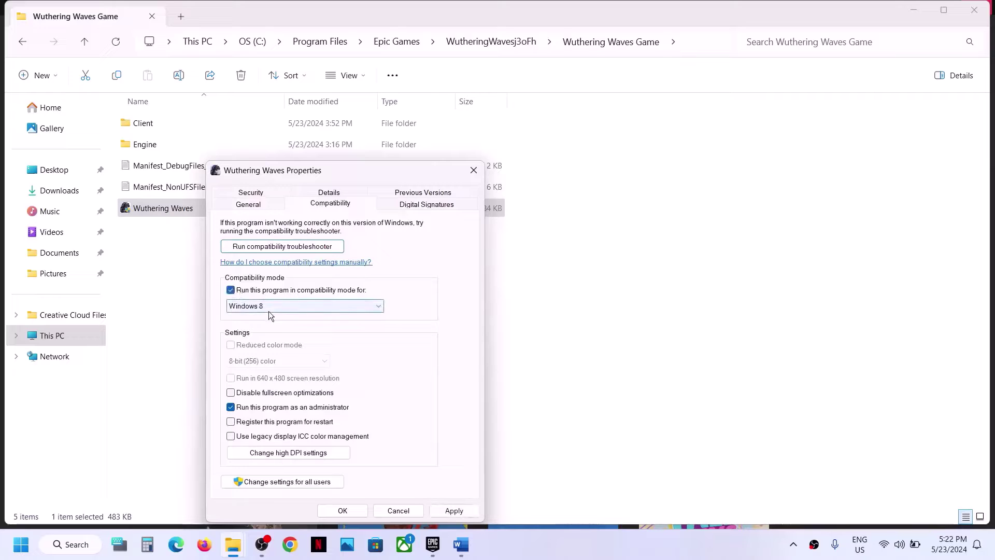
left_click(440, 509)
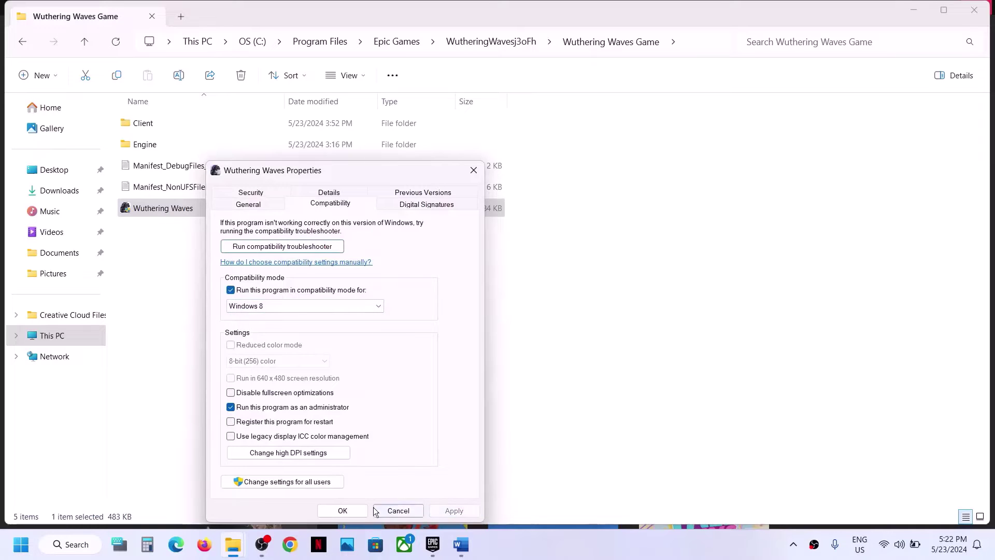
left_click(358, 510)
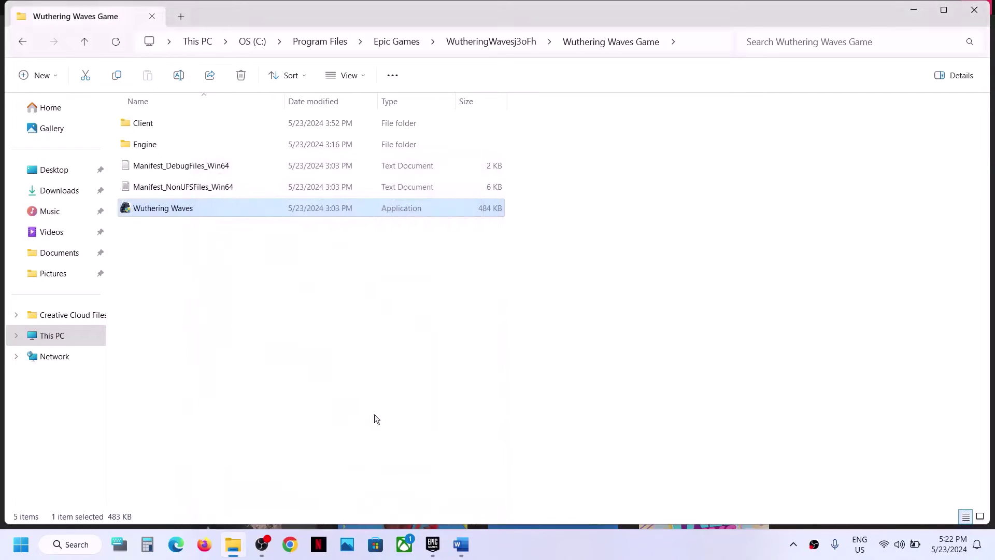
Step: Change the game's compatibility mode version to Windows 7
right_click(276, 209)
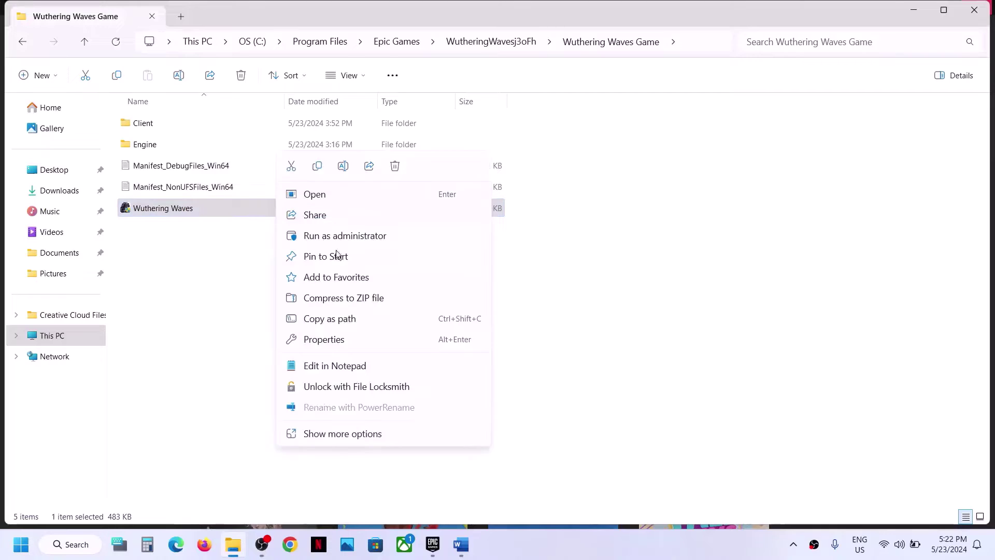
left_click(344, 340)
left_click(375, 208)
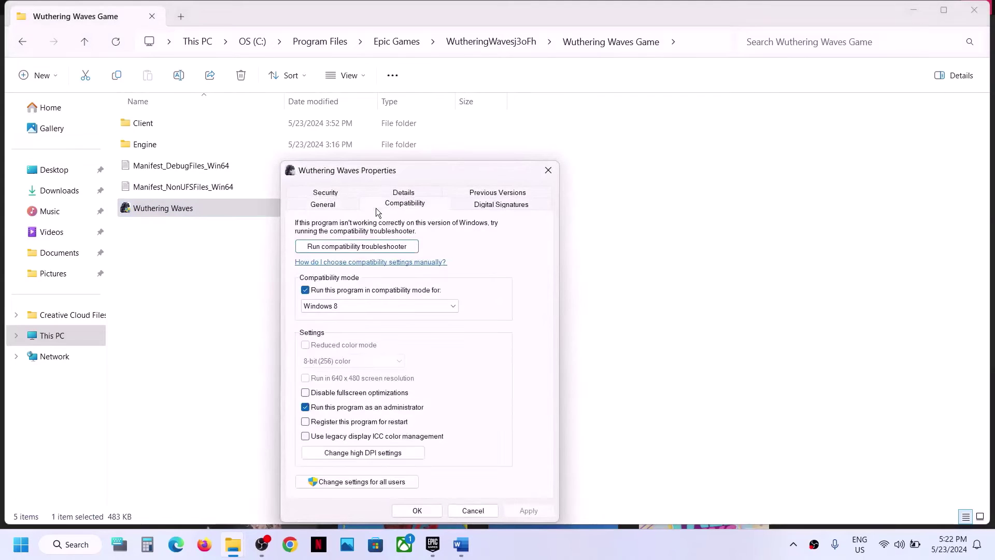
left_click(341, 306)
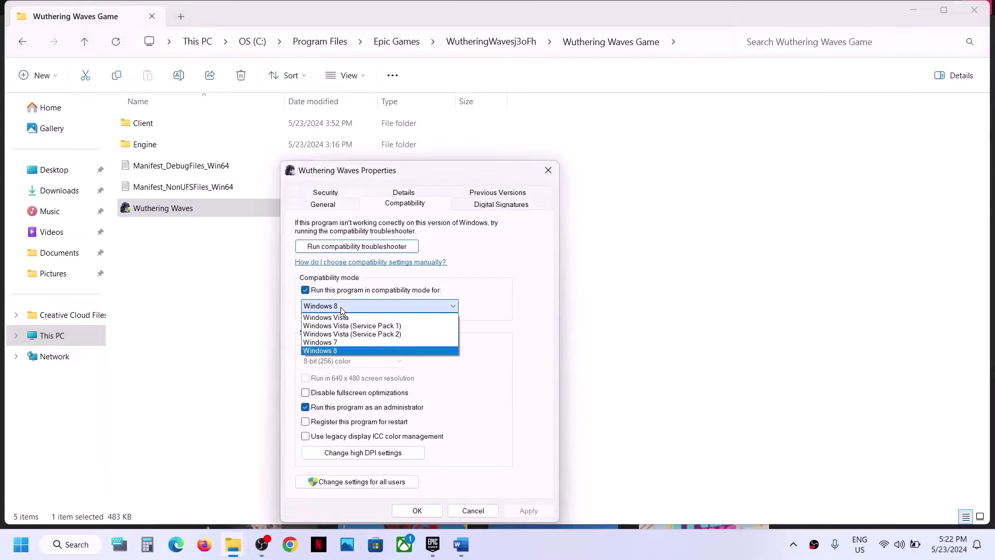
left_click(341, 342)
left_click(527, 510)
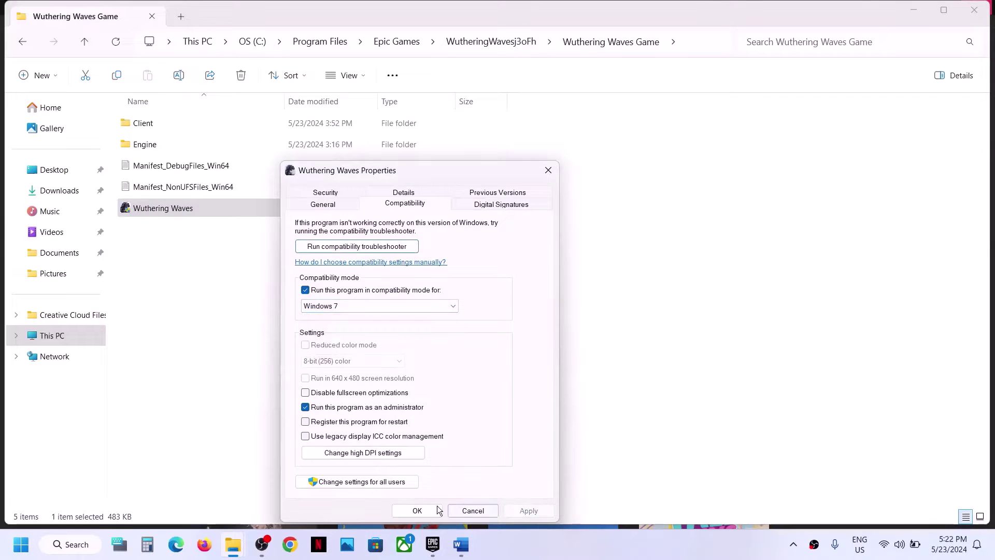
left_click(416, 509)
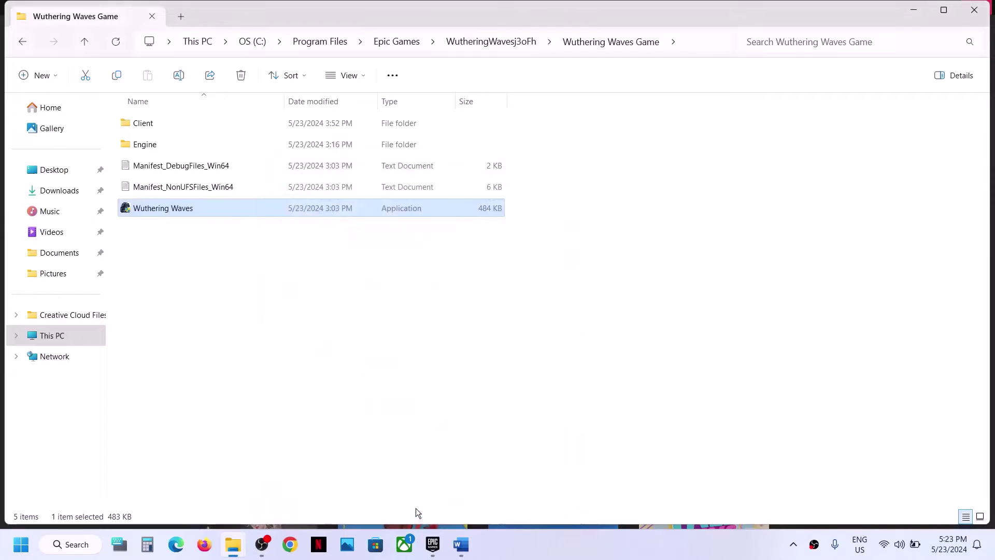
Step: Disable fullscreen optimizations for the Wuthering Waves application
right_click(258, 207)
left_click(347, 338)
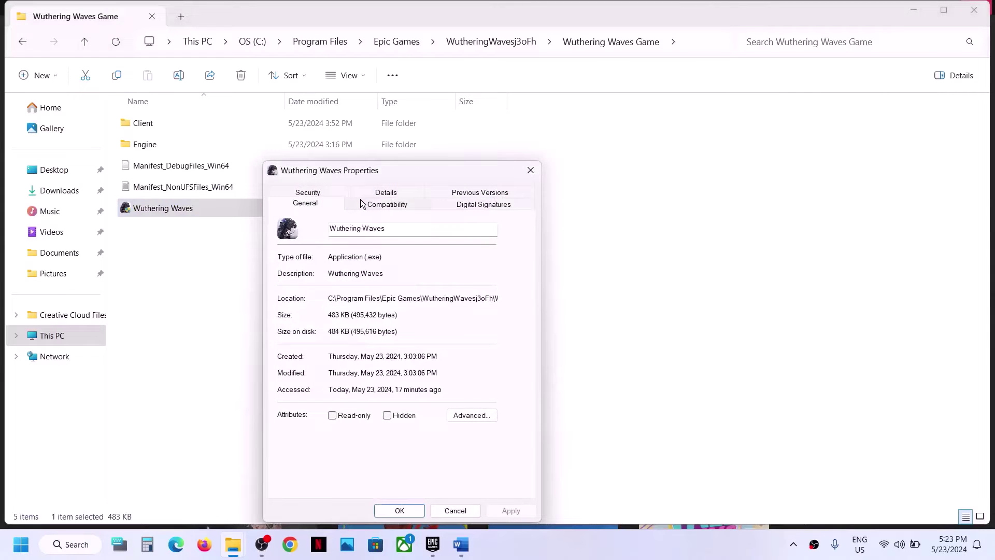
left_click(363, 204)
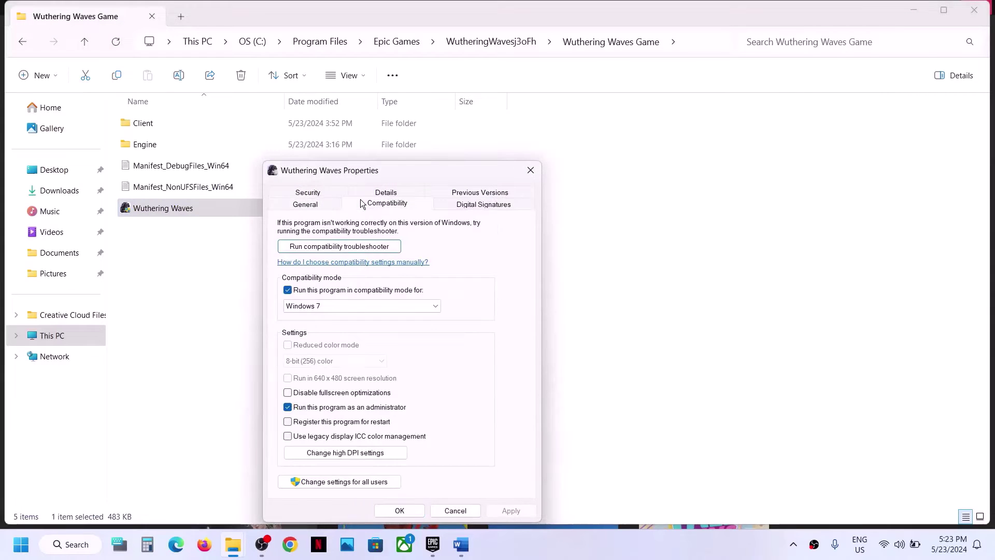
left_click(288, 393)
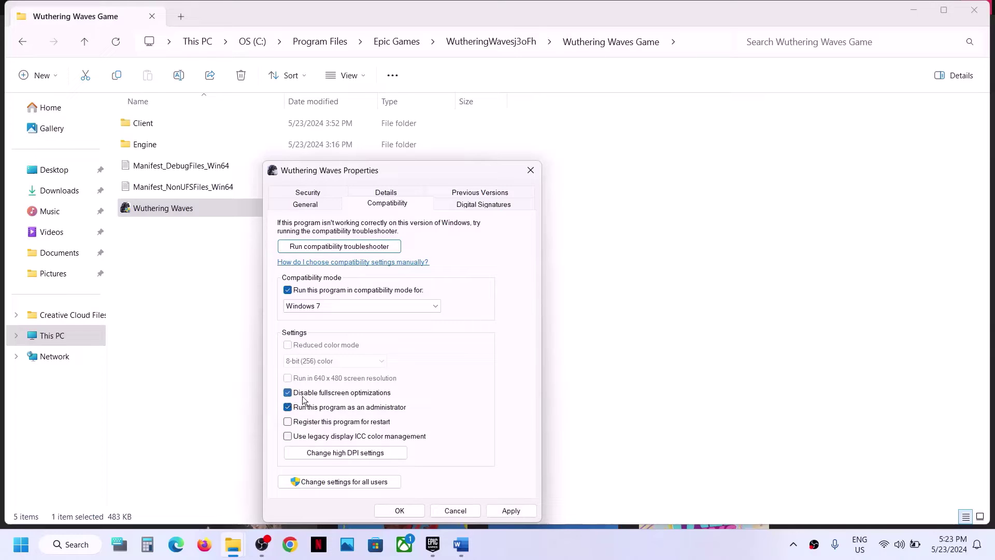
left_click(508, 510)
left_click(398, 510)
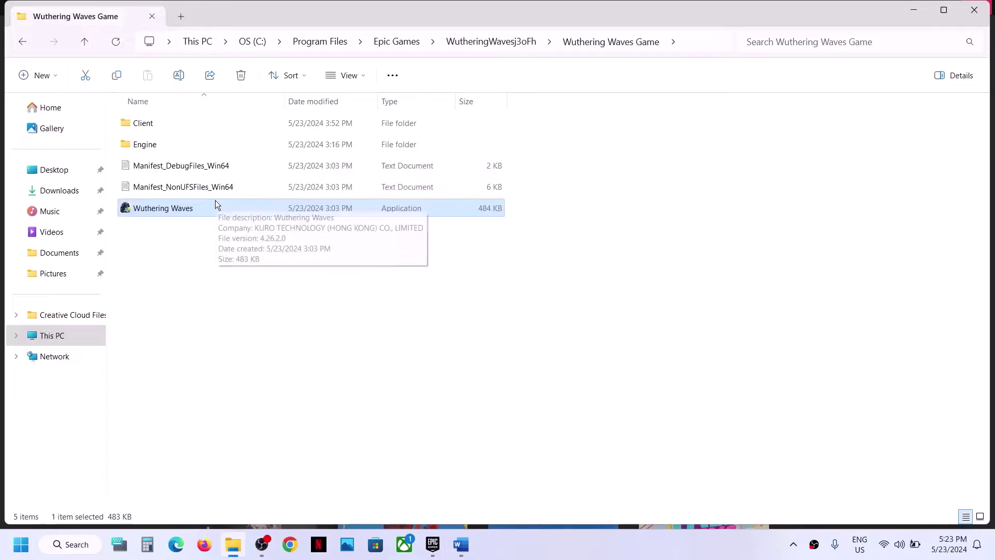
Step: Untick compatibility mode for the Wuthering Waves application, apply, and return to the Word notes
right_click(201, 205)
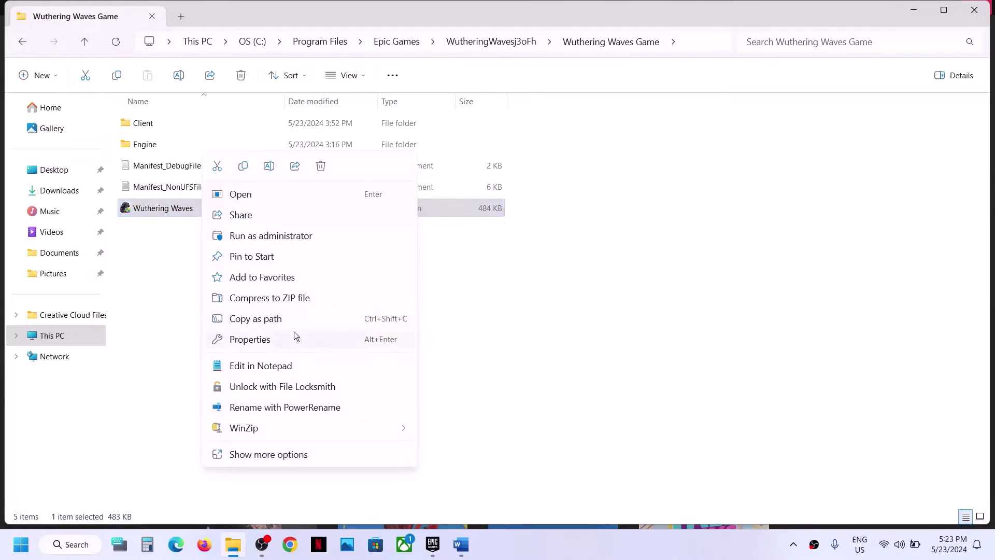
left_click(346, 338)
left_click(365, 208)
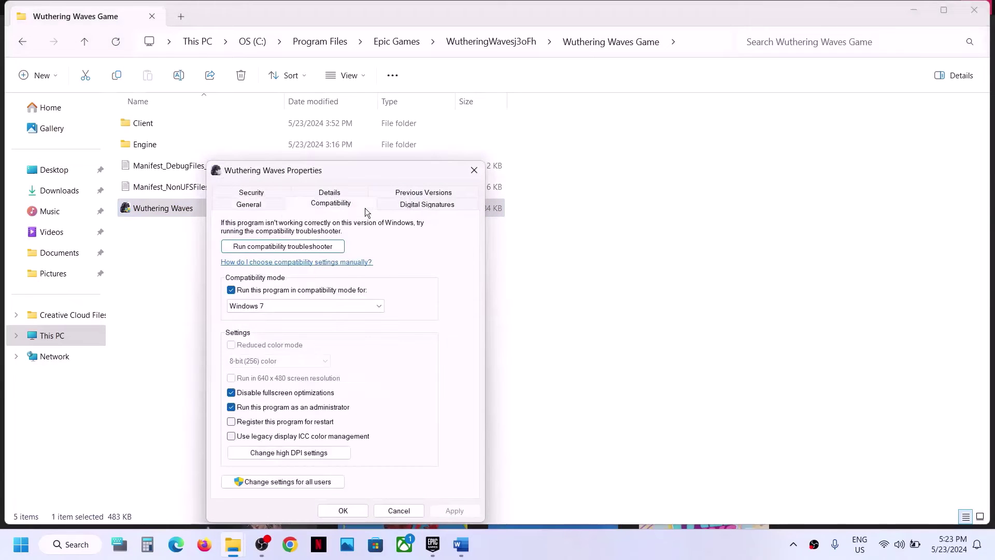
left_click(231, 290)
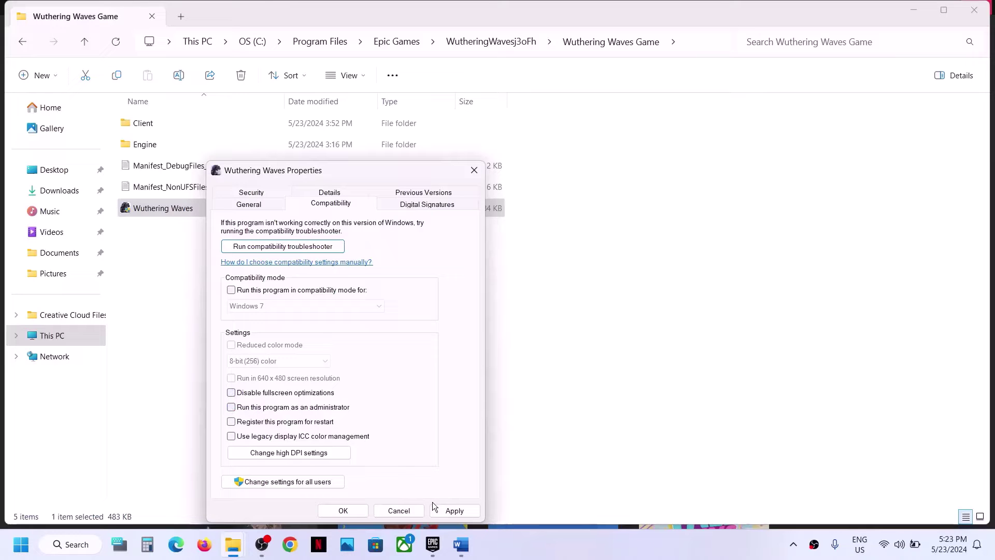
left_click(452, 511)
left_click(352, 511)
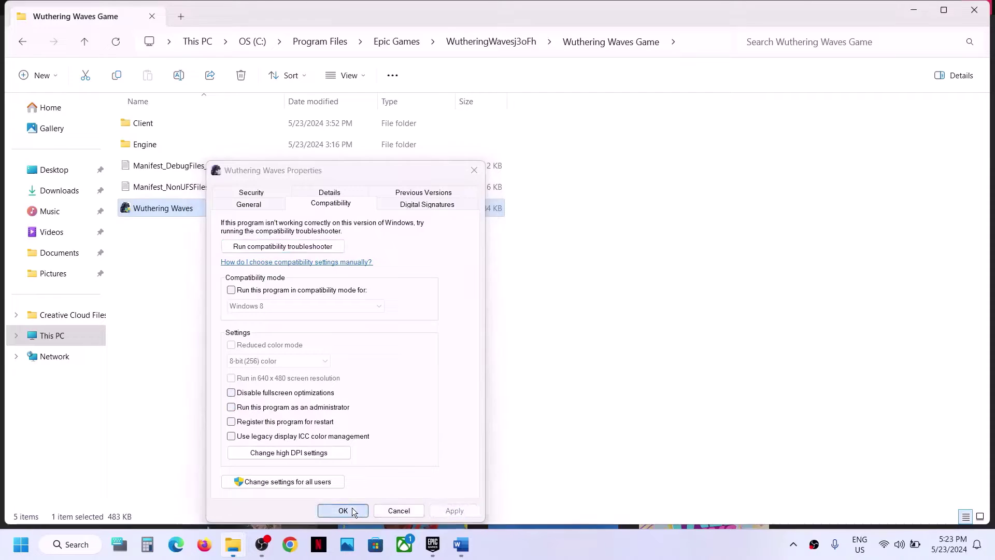
left_click(461, 544)
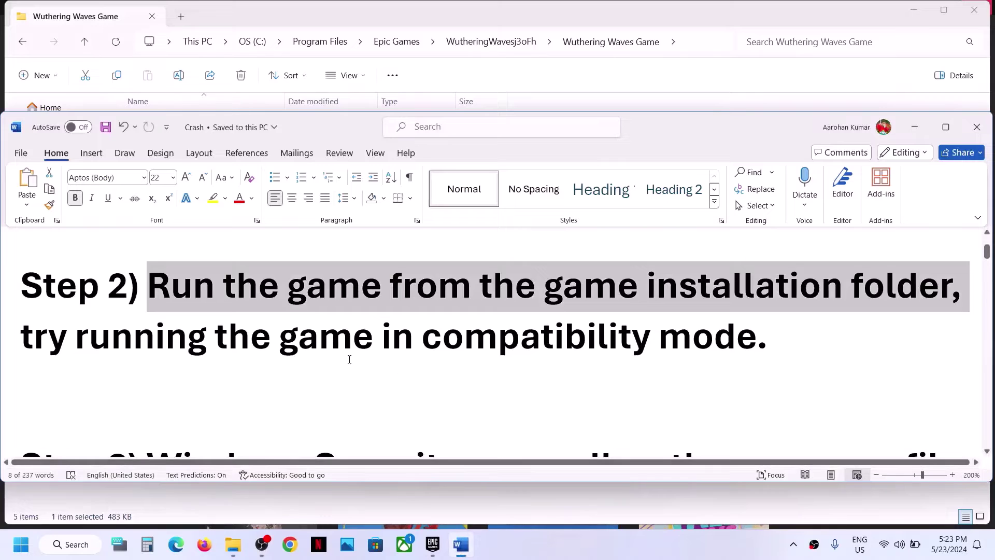
Step: Highlight 'Windows Security' and the third-party antivirus text in Step 3, then open Start
scroll(349, 357, "down", 5)
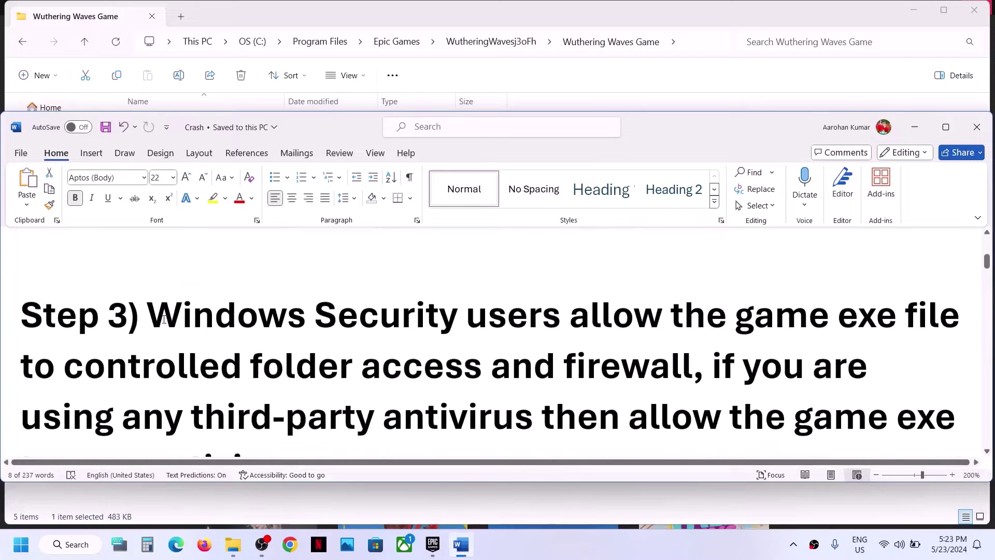
left_click_drag(156, 317, 435, 334)
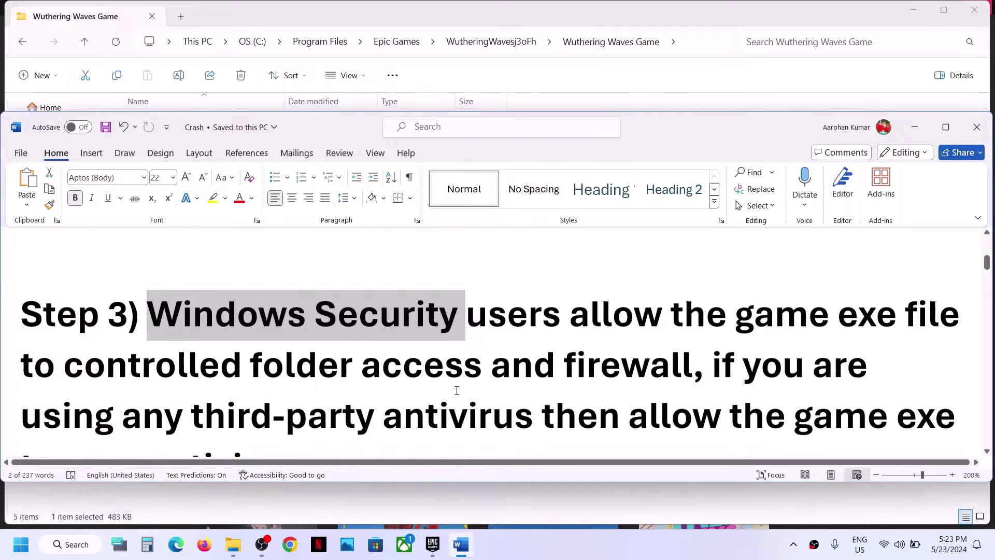
scroll(456, 388, "down", 2)
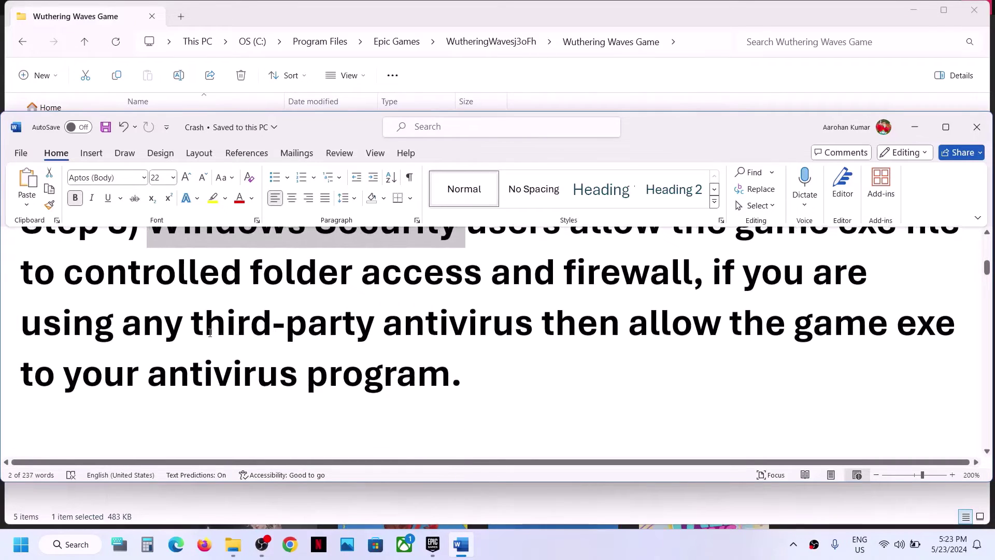
left_click_drag(209, 332, 463, 379)
scroll(518, 394, "up", 3)
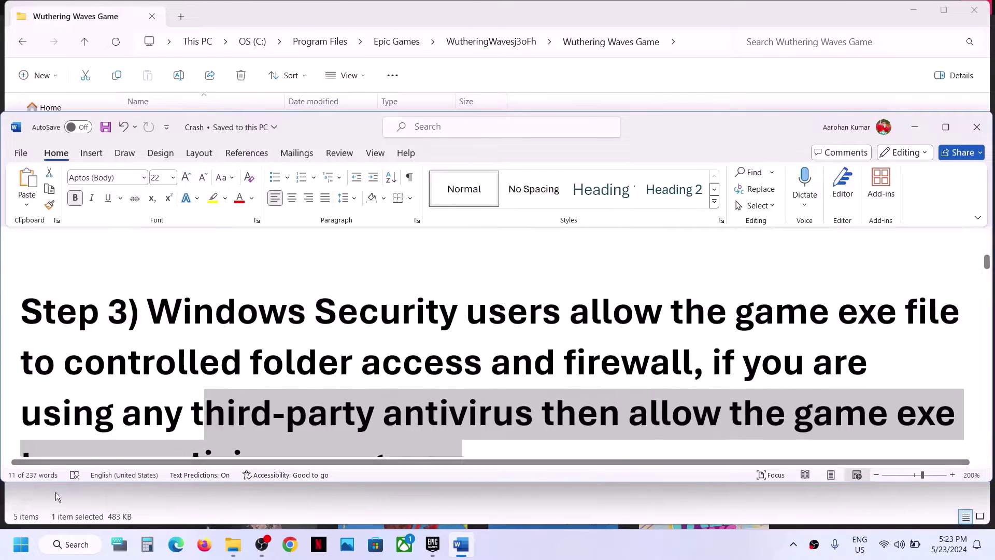
left_click(21, 545)
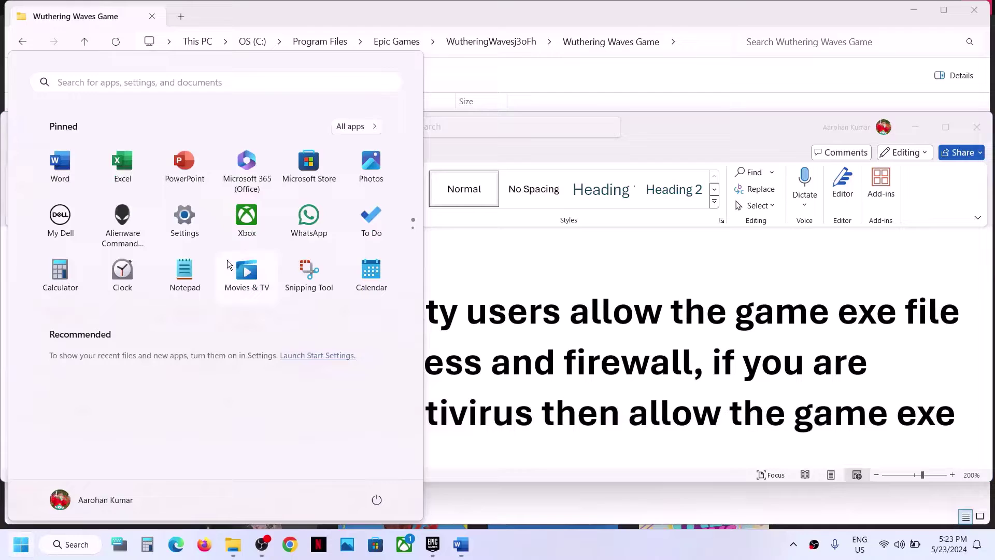
Step: Open Virus & threat protection via Settings > Privacy & security > Windows Security
left_click(187, 222)
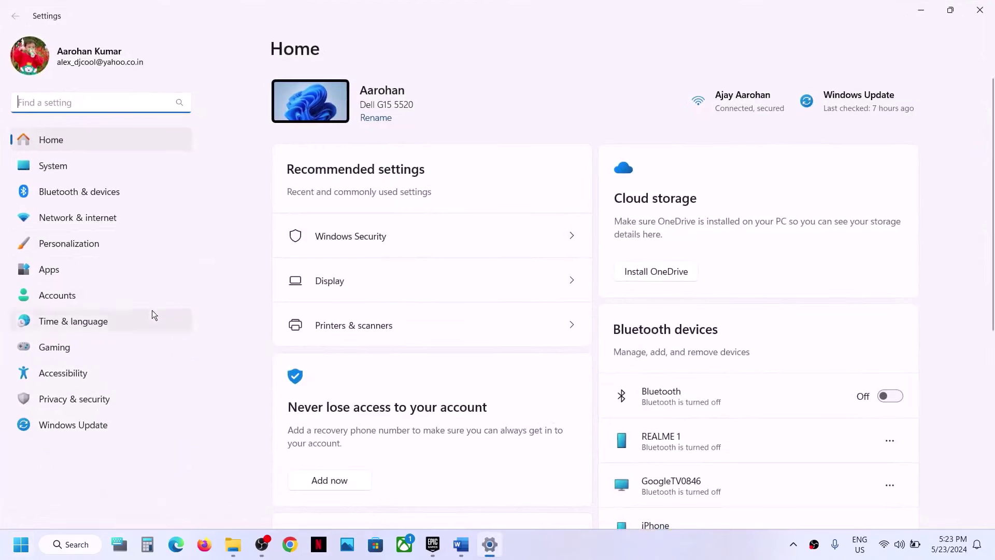
left_click(60, 400)
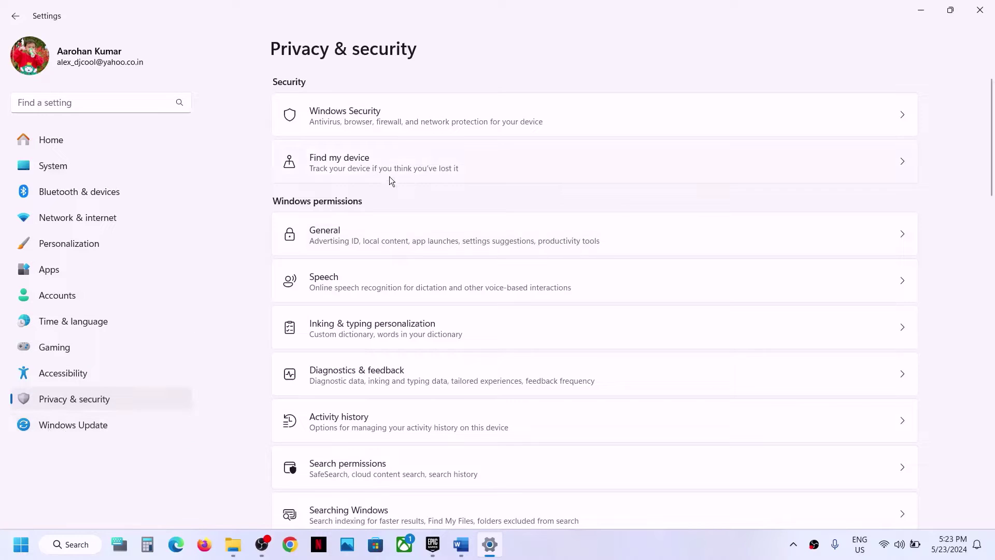
left_click(391, 103)
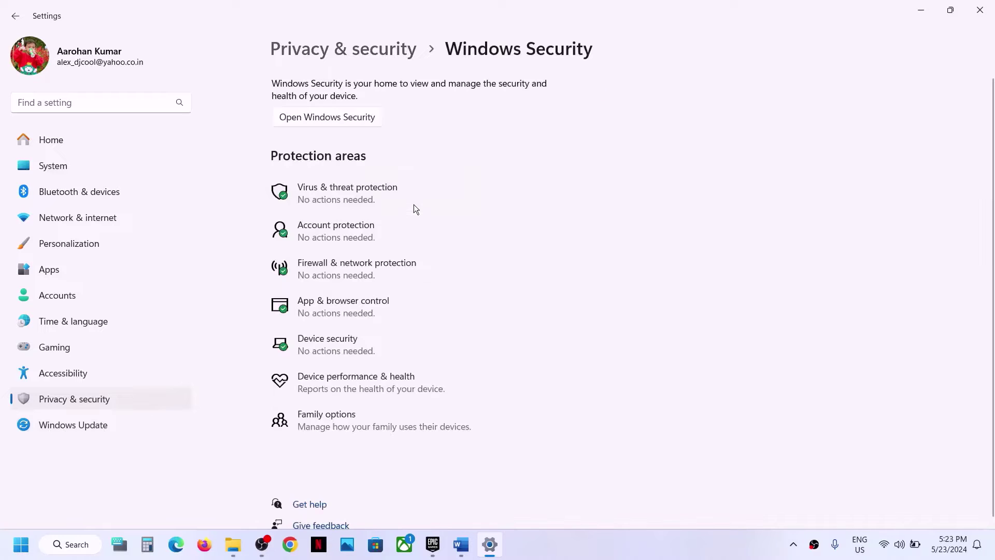
left_click(407, 204)
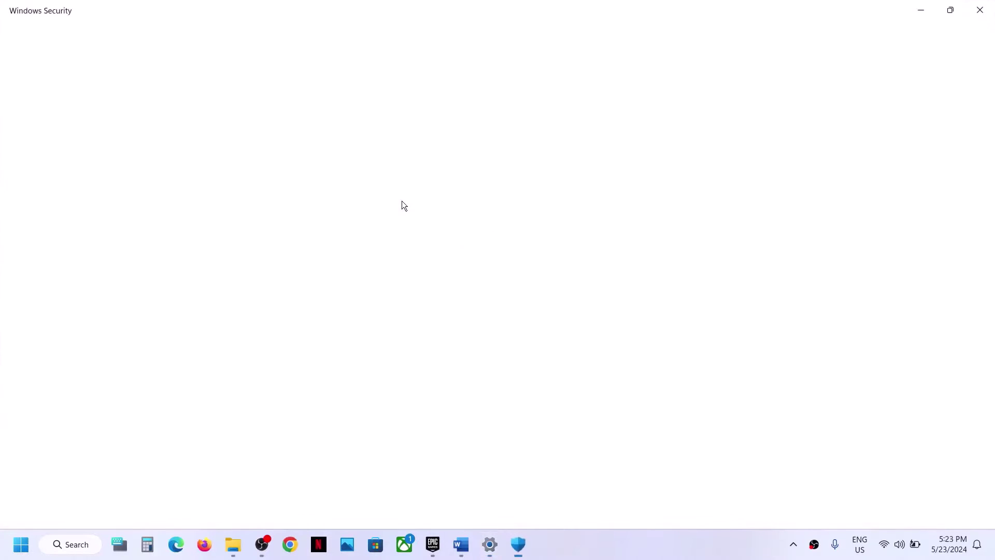
Step: From Ransomware protection, open 'Allow an app through Controlled folder access' and start adding an allowed app
scroll(449, 262, "down", 3)
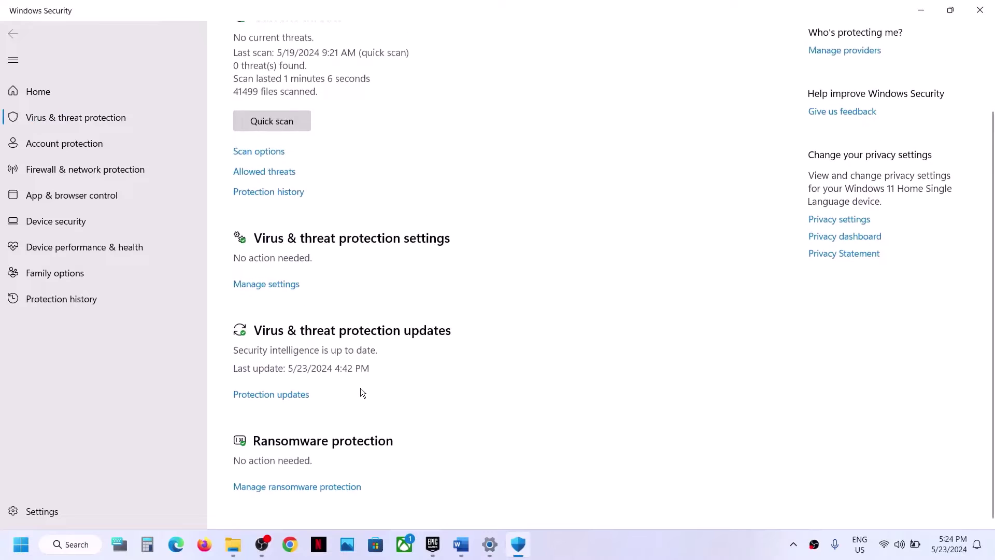
left_click(299, 487)
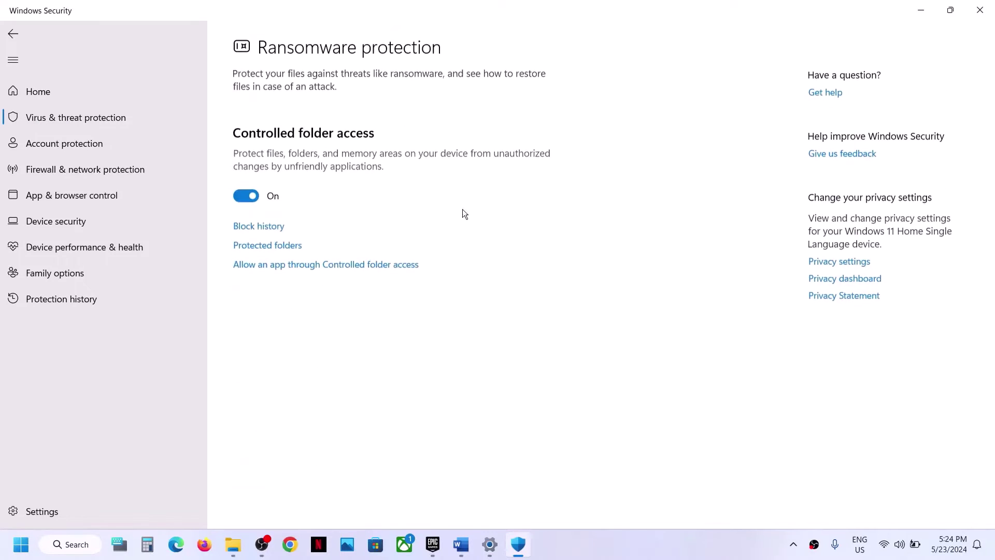
left_click(350, 265)
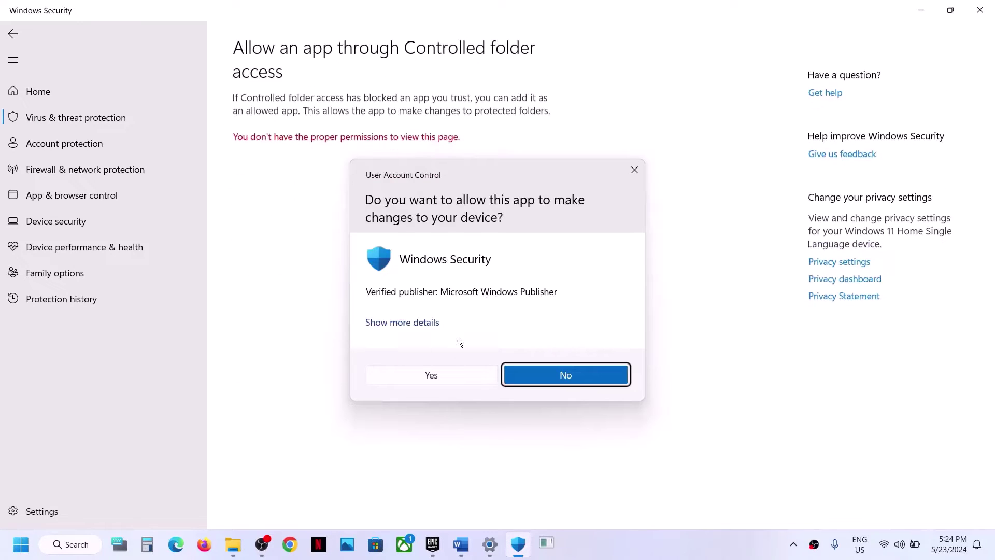
left_click(426, 374)
scroll(304, 178, "down", 2)
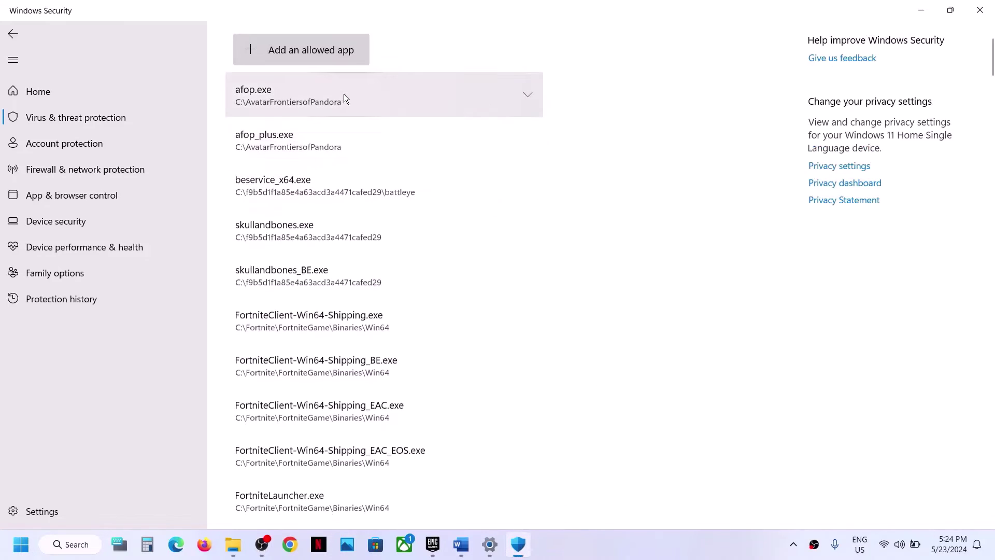
left_click(303, 58)
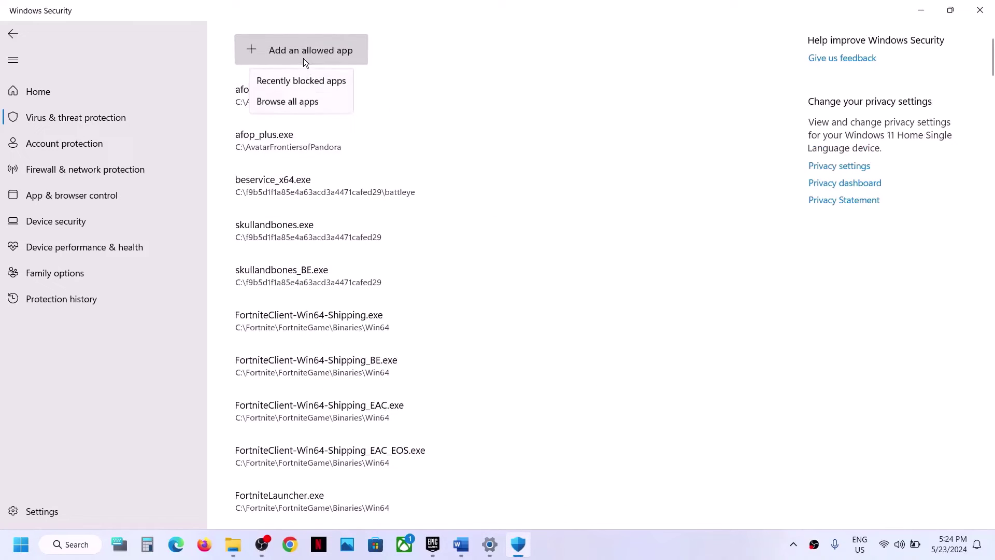
left_click(287, 106)
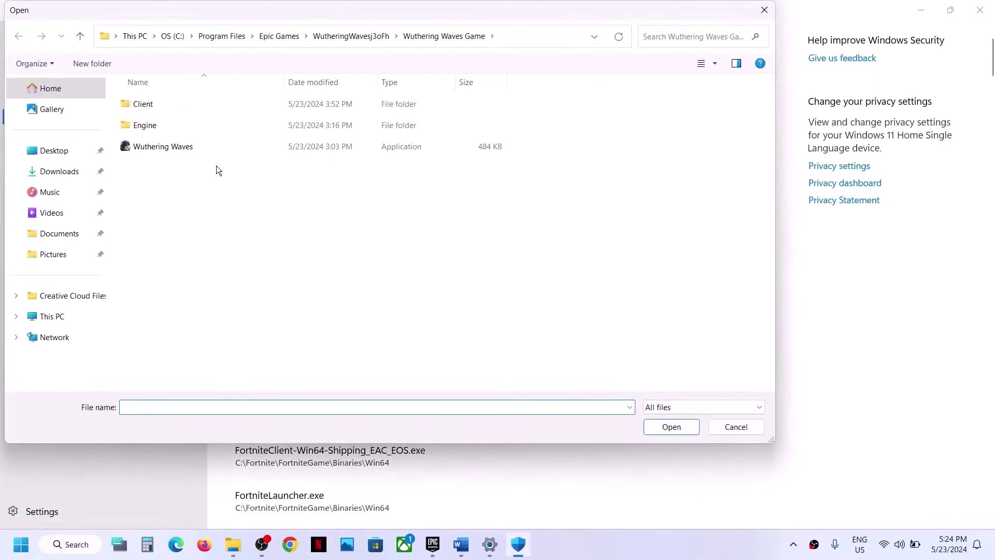
Step: Pick Wuthering Waves from C:\Program Files\Epic Games\WutheringWavesj3oFh\Wuthering Waves Game as the allowed app
left_click(53, 318)
double_click(240, 112)
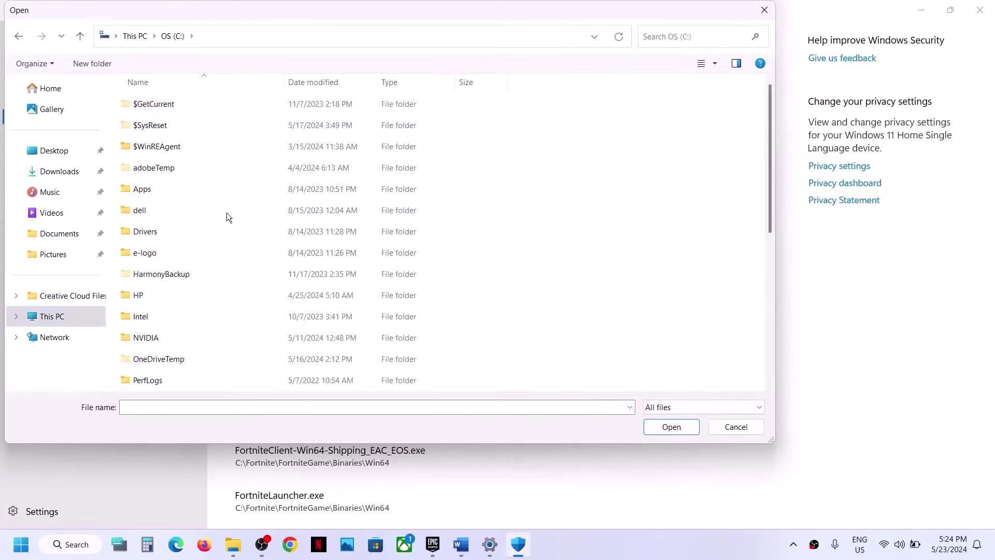
scroll(226, 215, "down", 3)
double_click(179, 213)
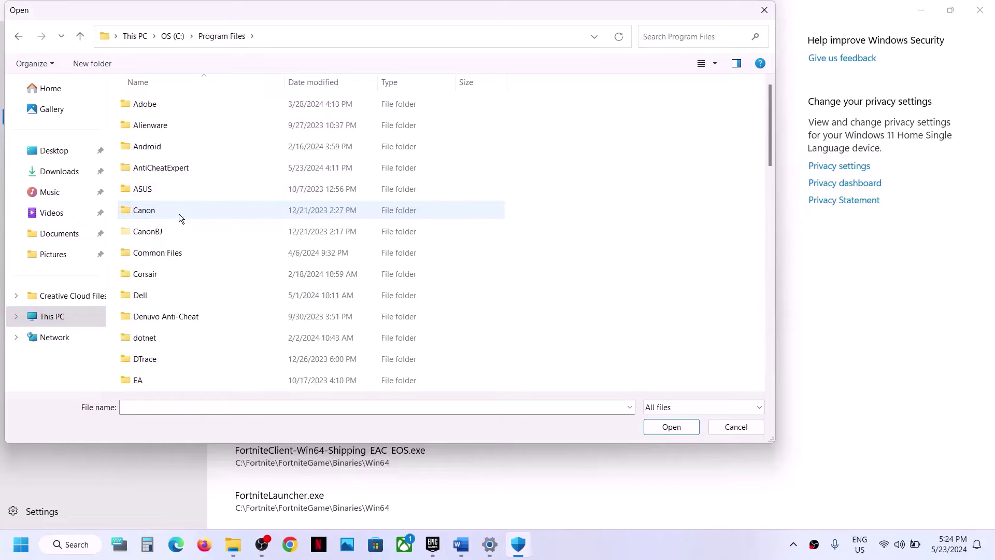
scroll(161, 223, "down", 2)
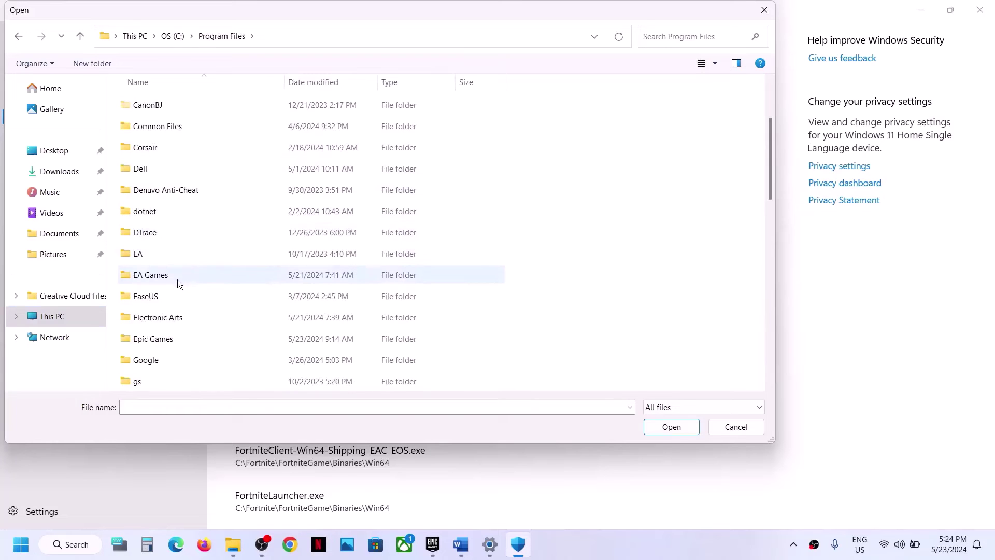
left_click(160, 336)
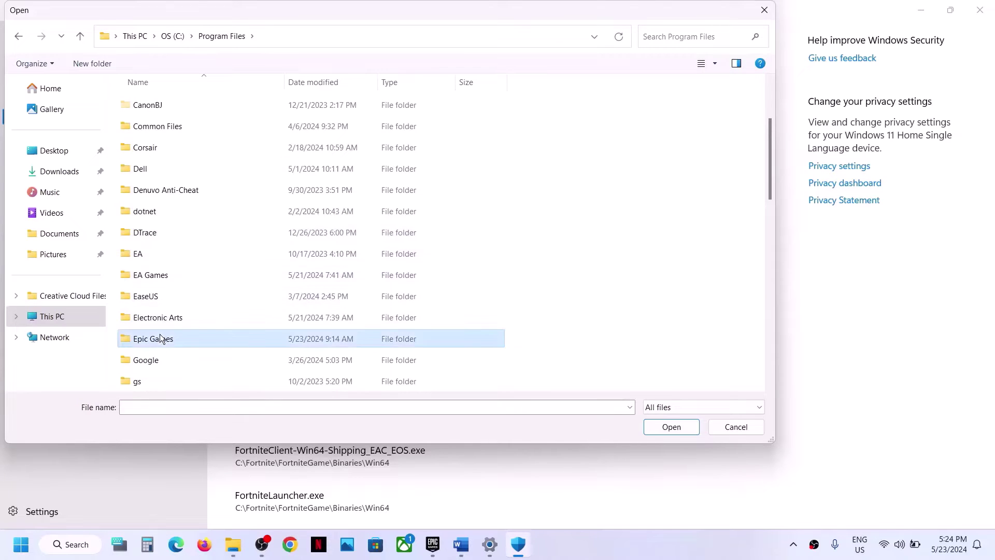
double_click(204, 336)
double_click(194, 106)
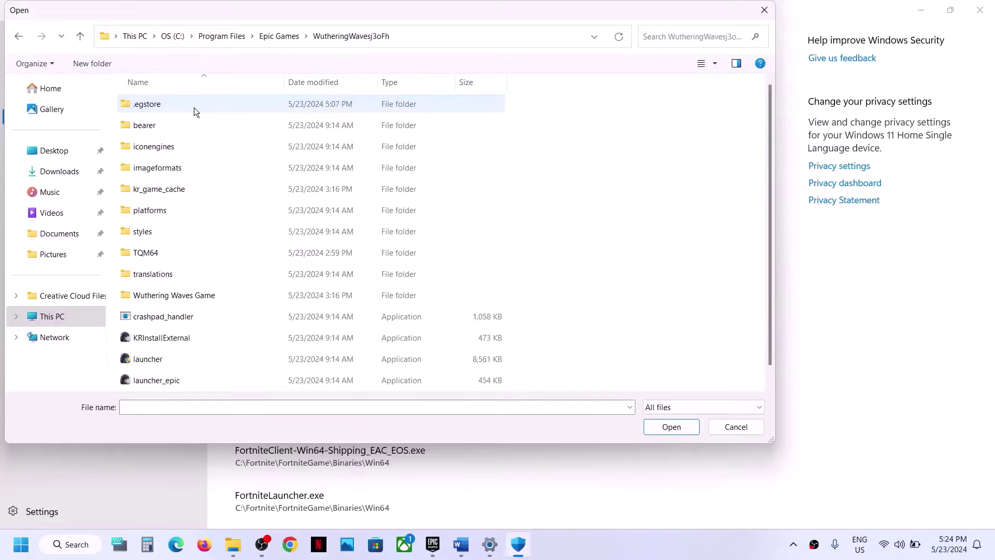
left_click(163, 299)
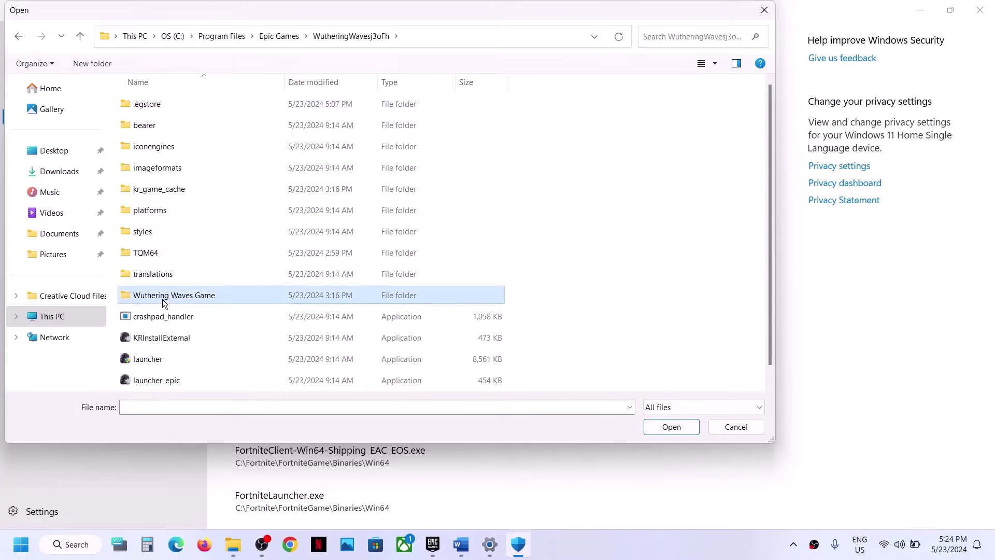
double_click(202, 298)
left_click(179, 148)
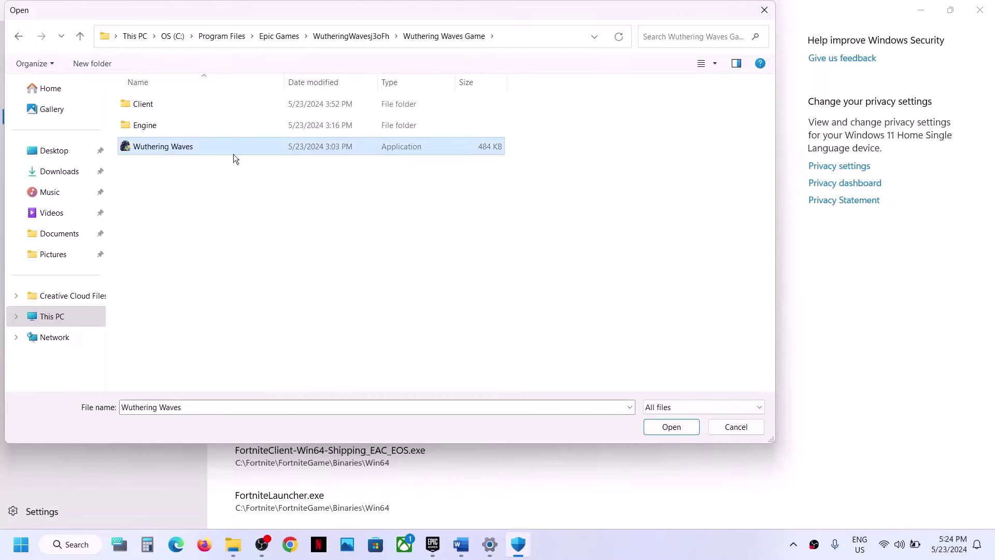
left_click(691, 427)
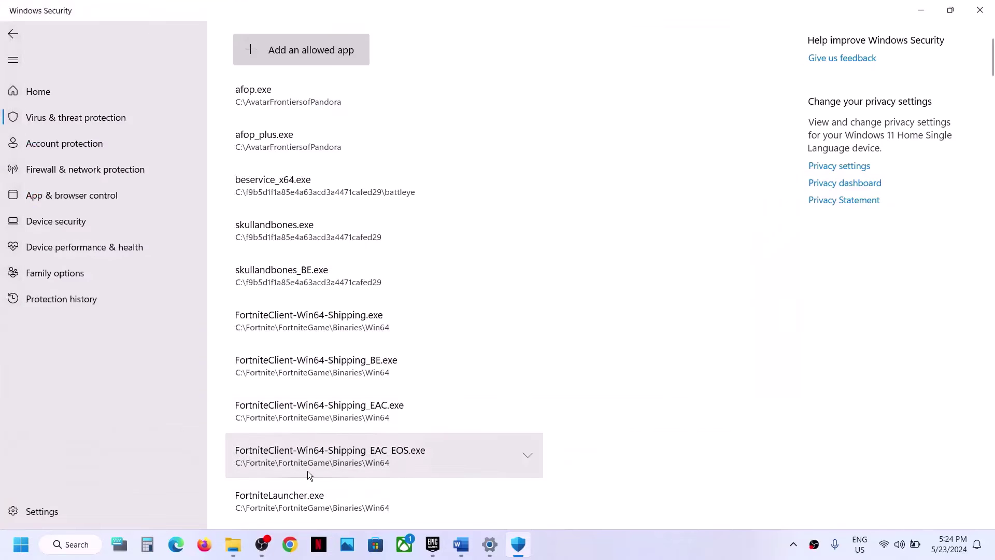
Step: Open Control Panel's Windows Defender Firewall allowed-apps list and unlock it with Change settings
left_click(15, 554)
type("control")
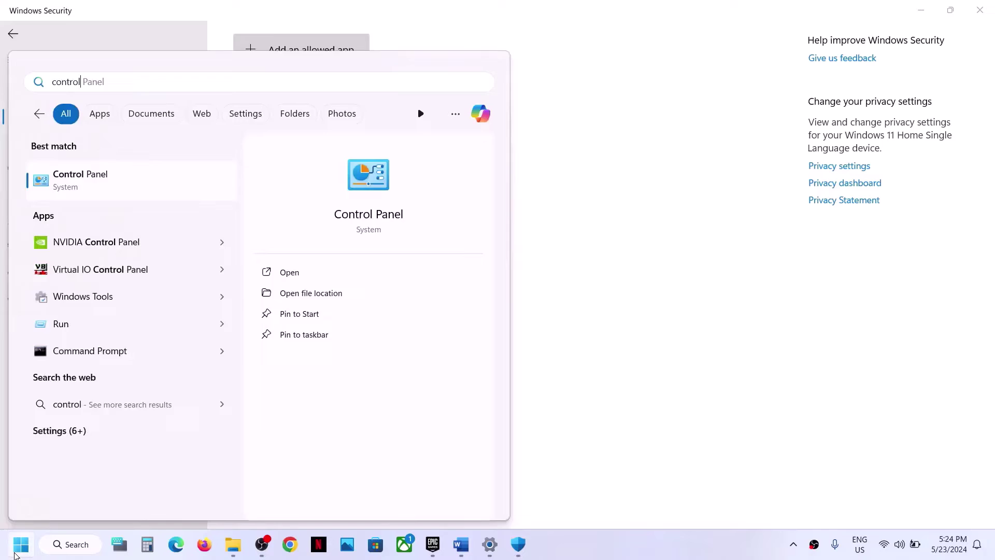
key("Return")
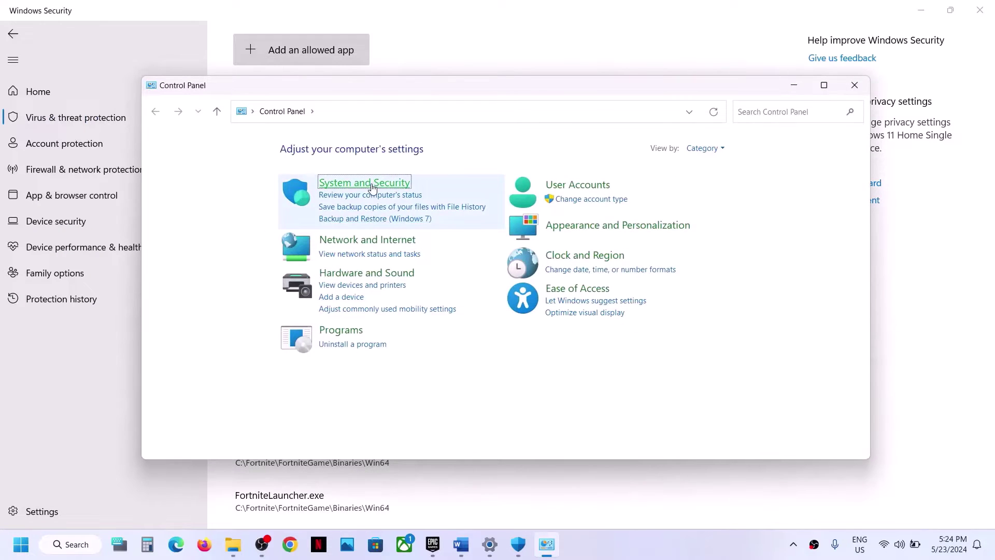
left_click(372, 187)
left_click(347, 193)
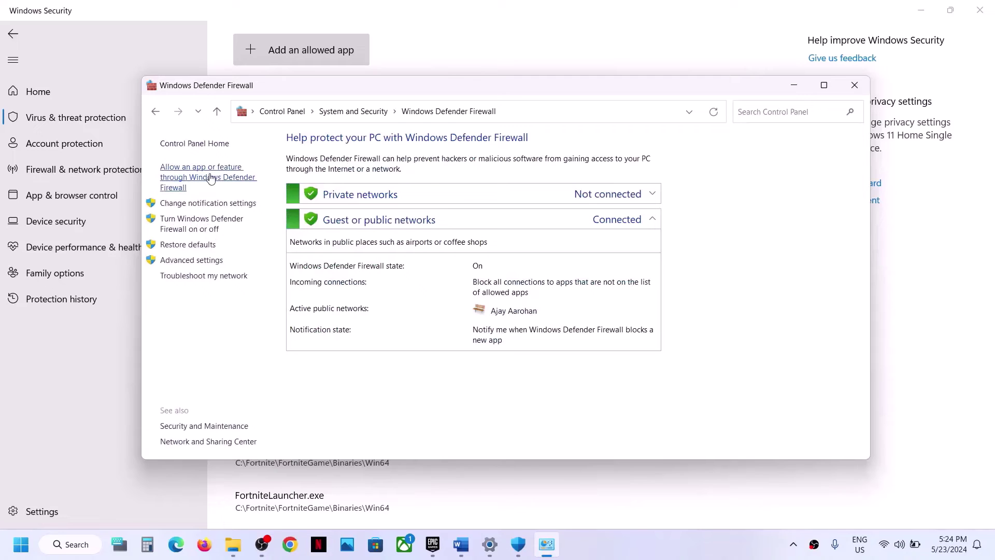
left_click(211, 178)
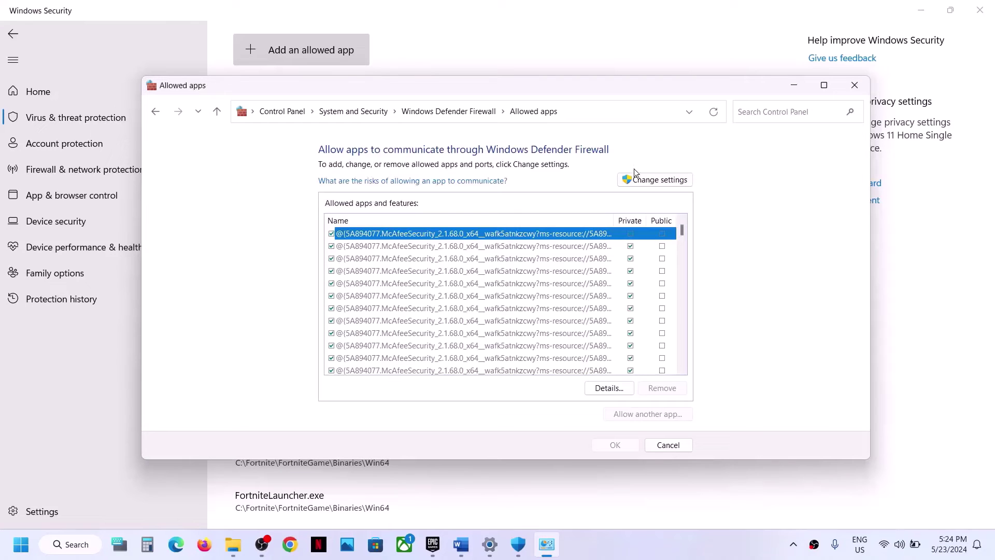
left_click(636, 174)
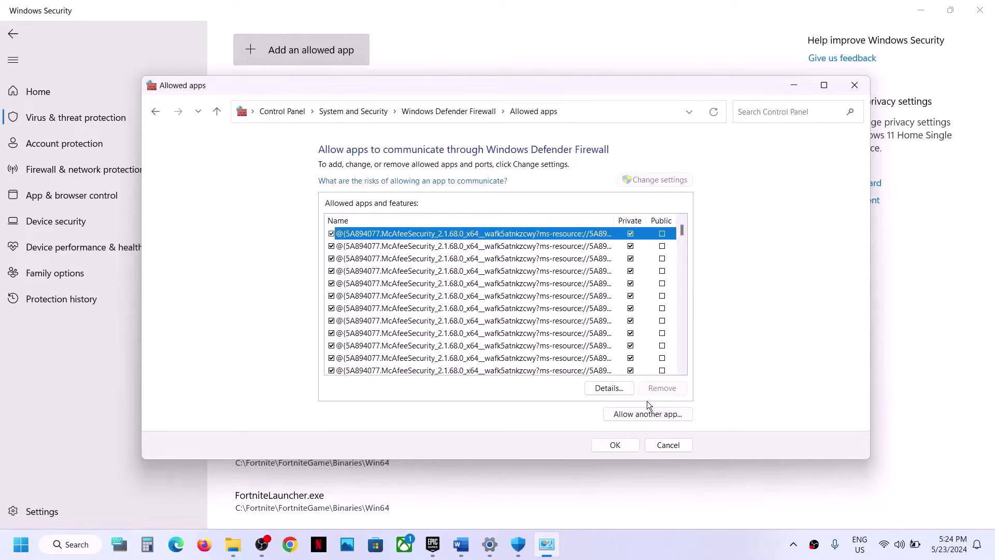
Step: Try adding Wuthering Waves as another allowed app, dismissing the already-in-exceptions error
left_click(648, 413)
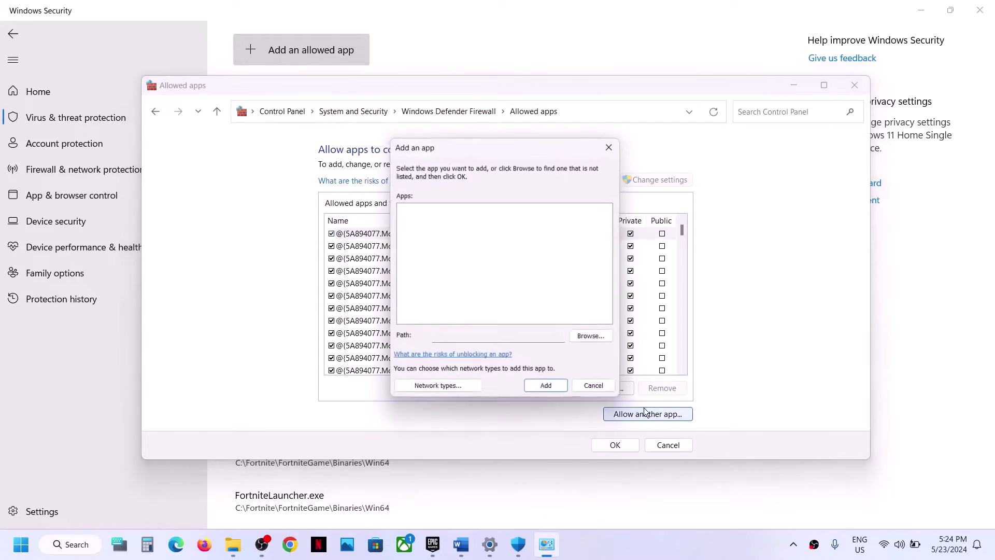
left_click(588, 338)
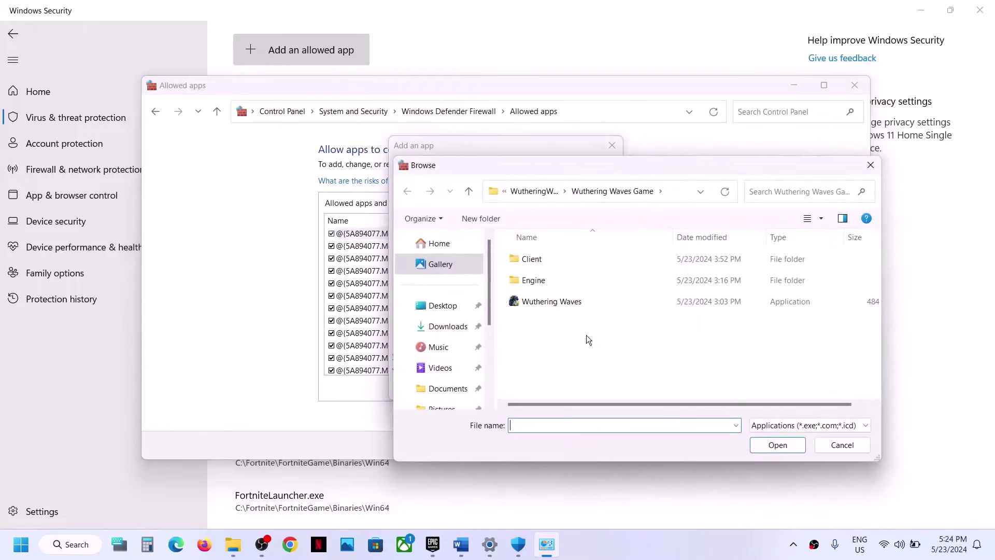
left_click(576, 306)
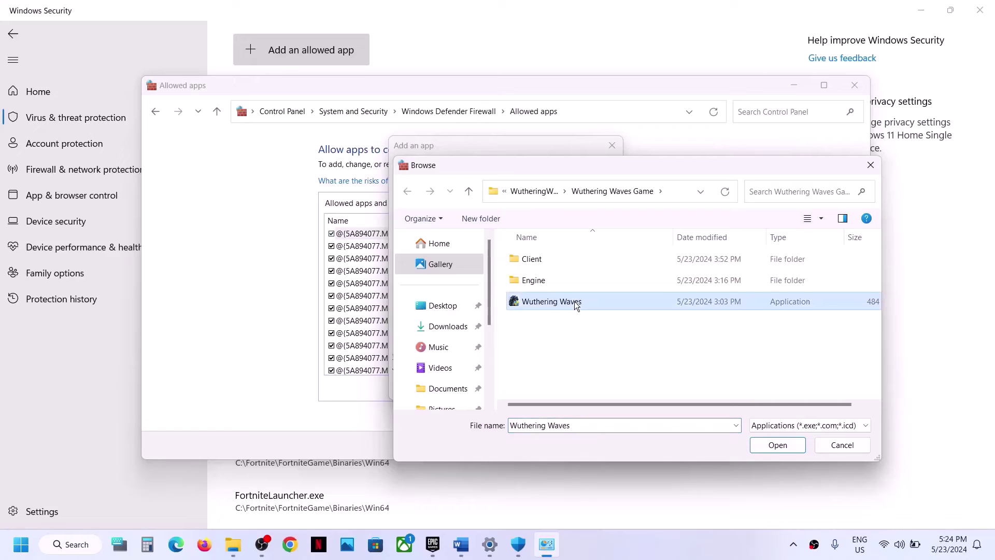
left_click(780, 450)
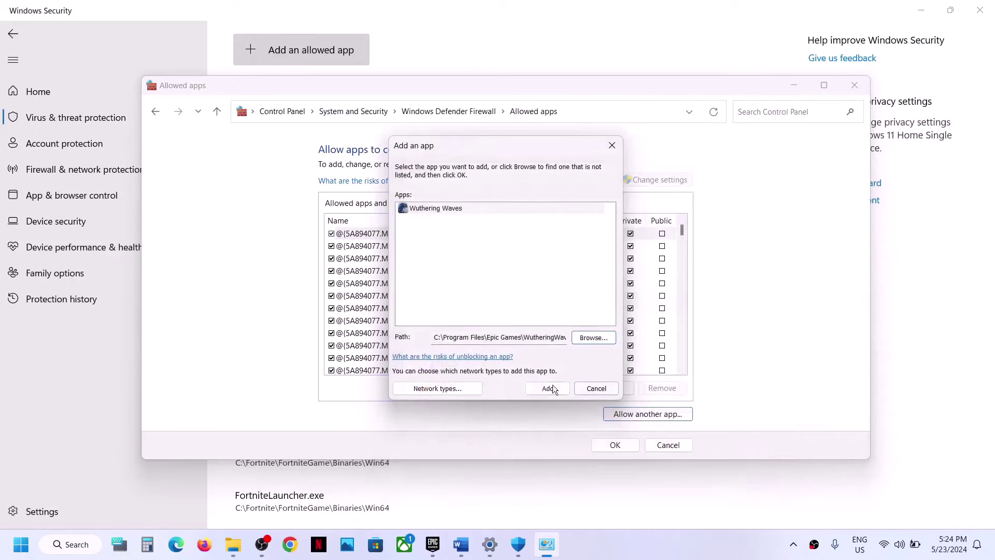
left_click(550, 389)
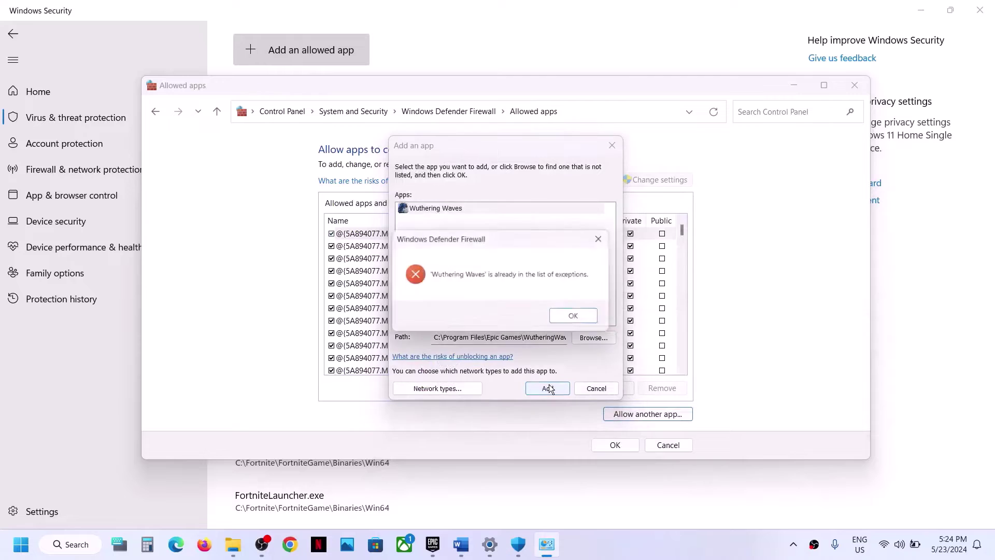
left_click(595, 317)
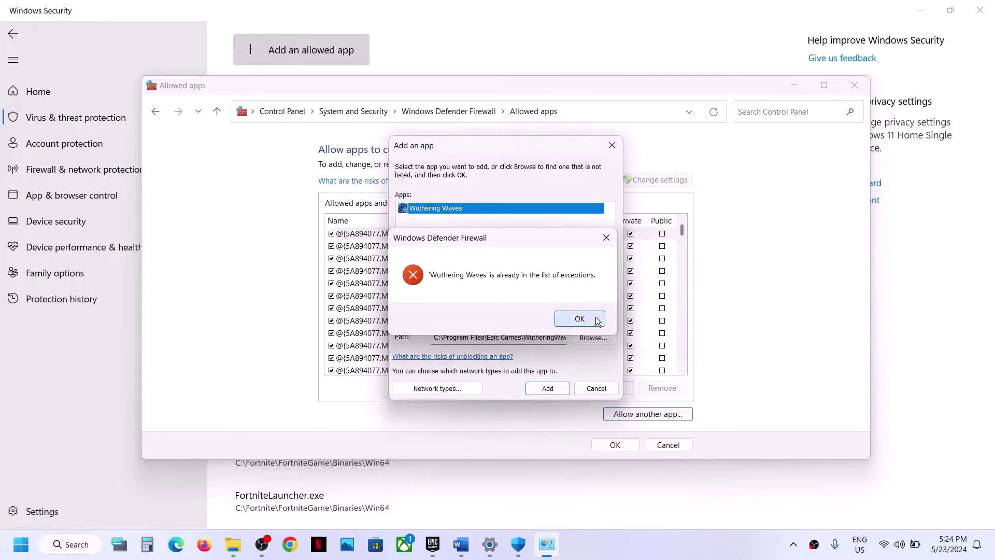
left_click(611, 150)
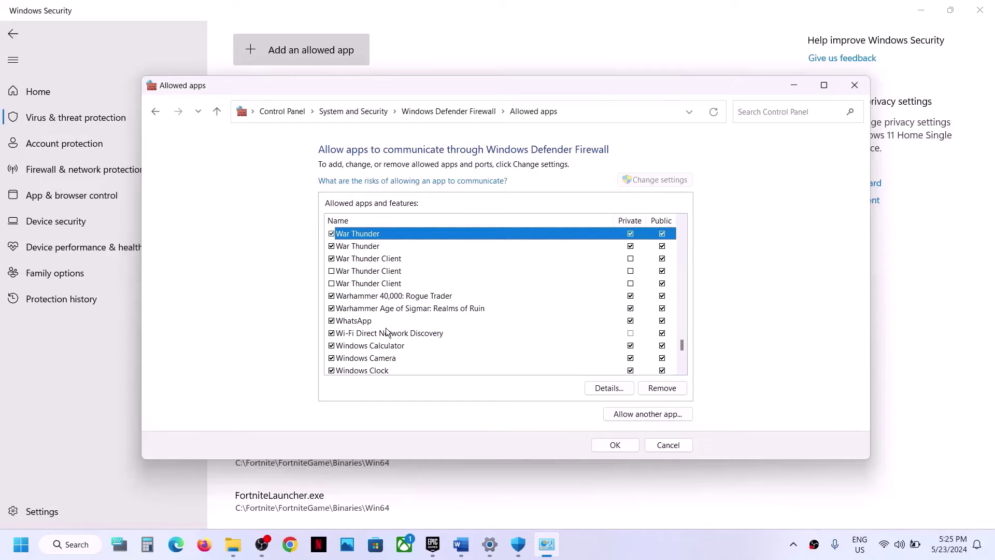
Step: Ensure Wuthering Waves is allowed on public networks, accept the list, and close the firewall window
left_click(681, 370)
left_click(680, 370)
left_click(680, 369)
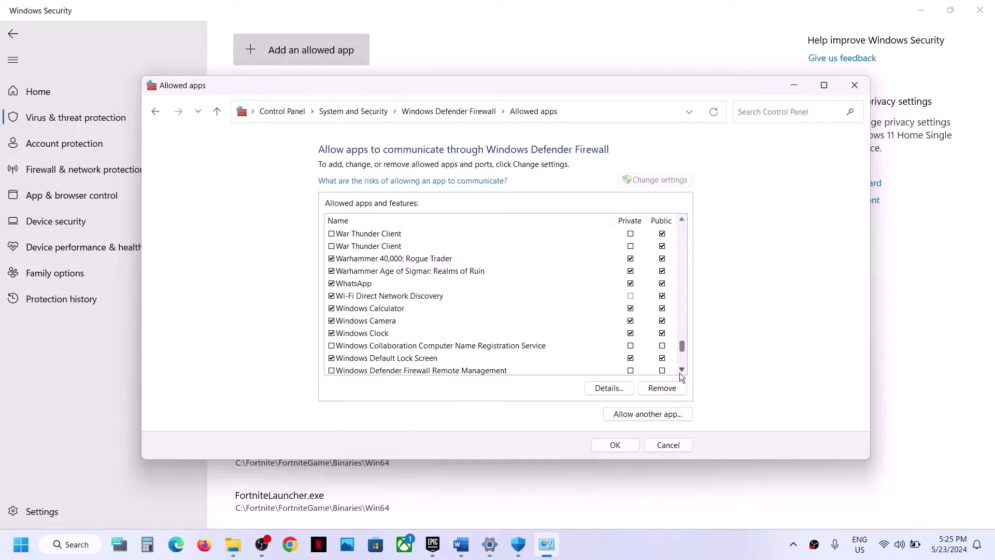
left_click(680, 370)
left_click(681, 370)
left_click(680, 370)
left_click(681, 370)
left_click(680, 370)
left_click(680, 370)
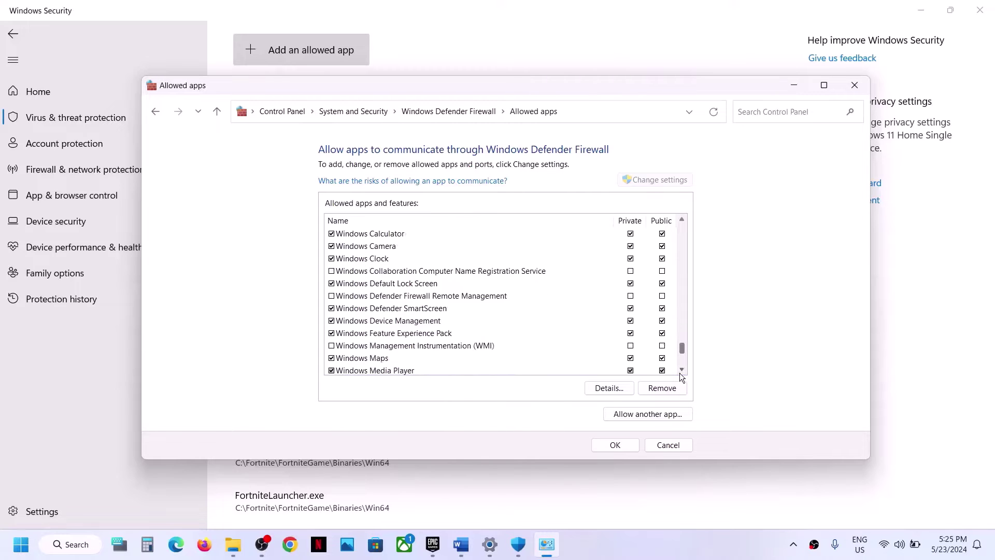
left_click(680, 370)
left_click(680, 370)
left_click(680, 370)
left_click(680, 370)
left_click(680, 370)
left_click(680, 370)
left_click(681, 370)
left_click(680, 370)
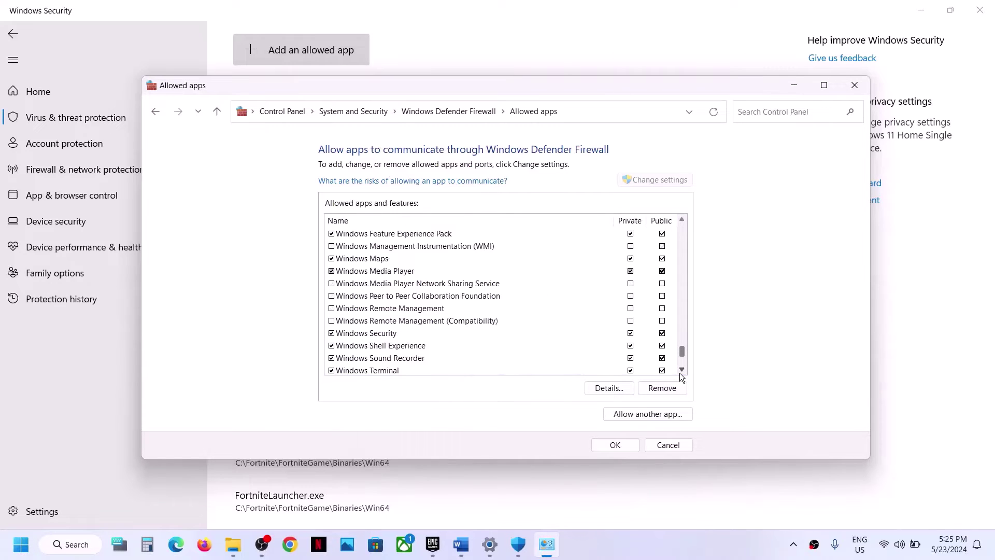
left_click(681, 370)
left_click(680, 370)
left_click(681, 370)
left_click(681, 370)
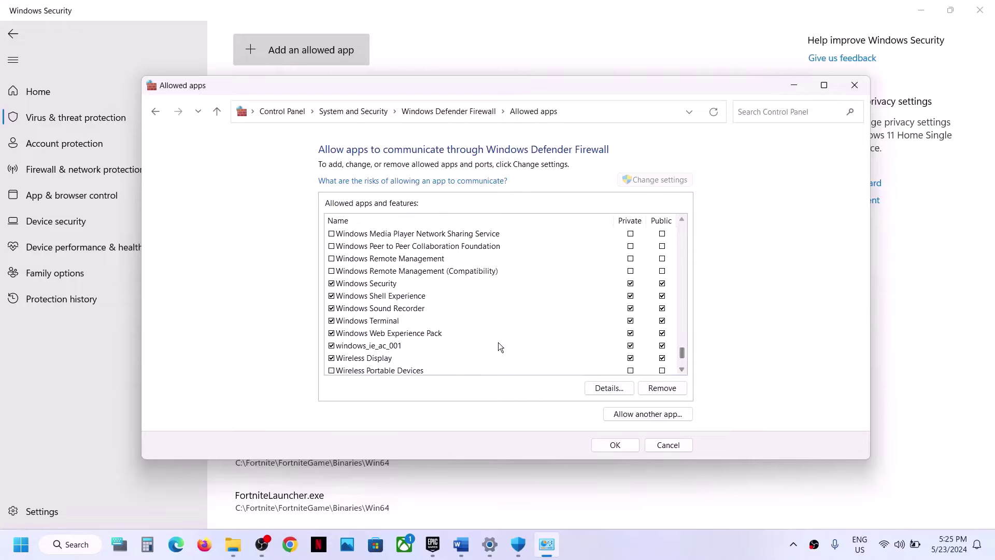
left_click(681, 369)
left_click(682, 369)
left_click(682, 369)
left_click(682, 369)
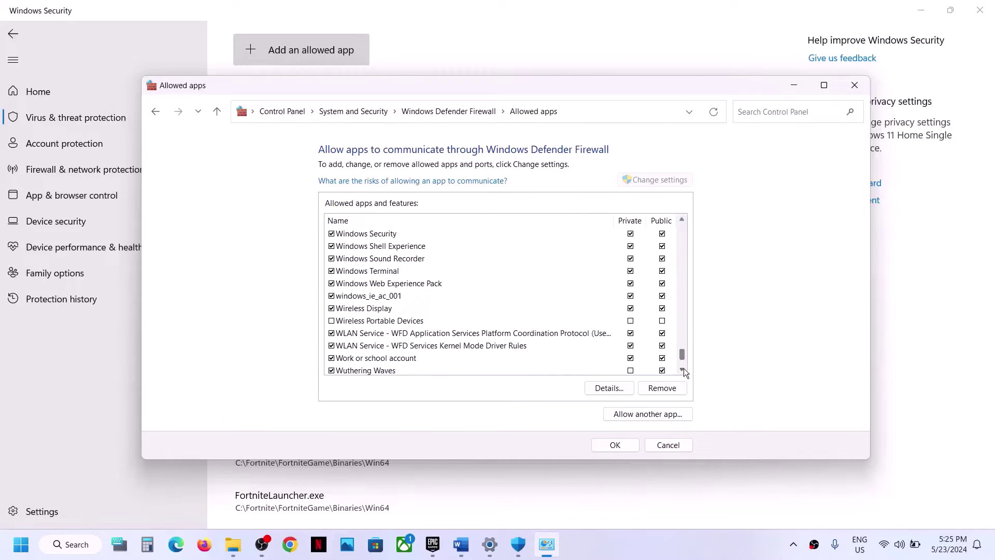
left_click(682, 368)
left_click(682, 369)
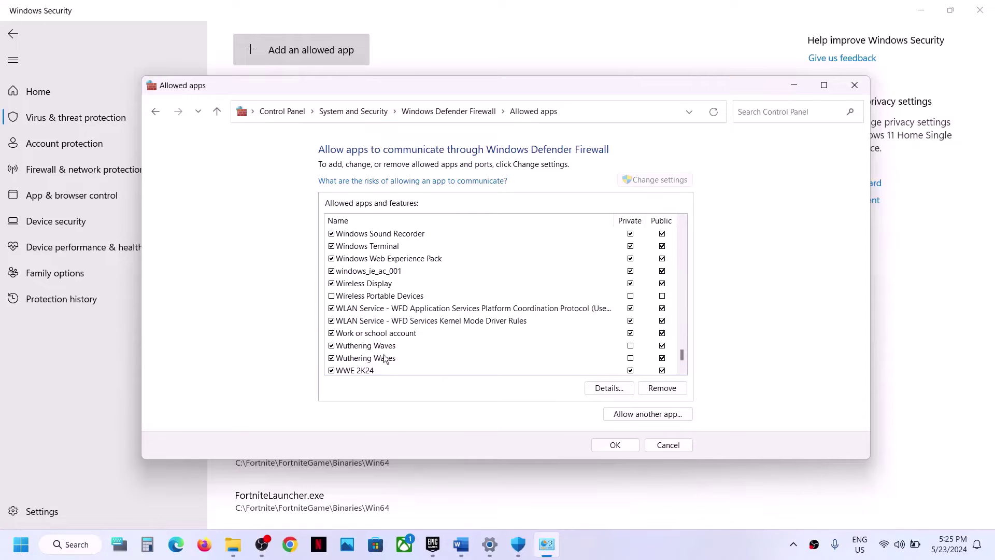
left_click(615, 446)
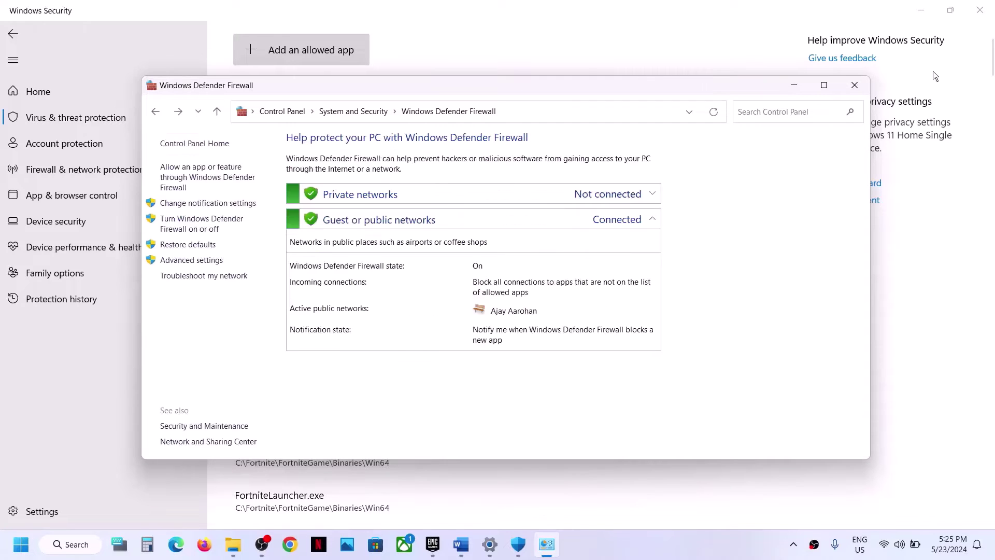
left_click(854, 85)
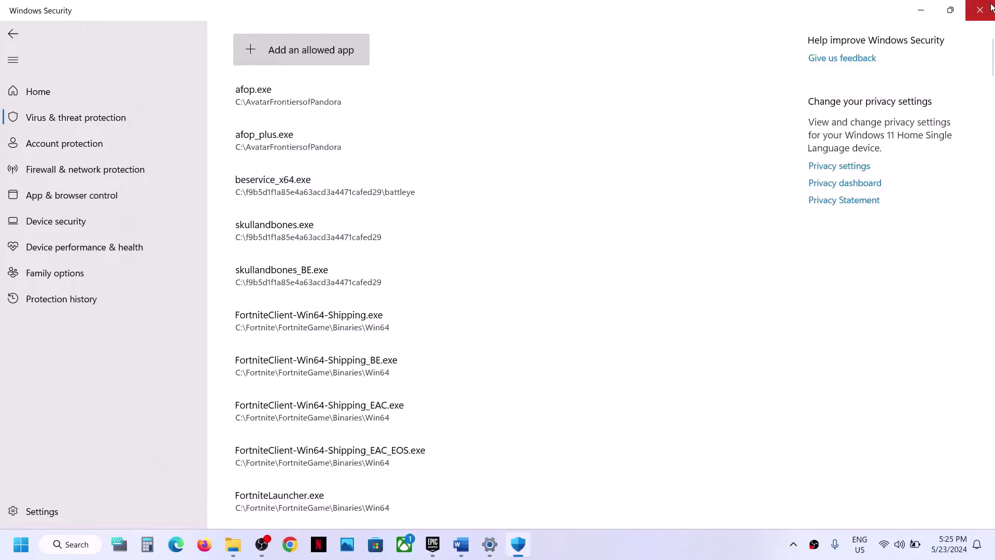
Step: Close Windows Security and Settings, highlight Word's 'Update Windows' heading, then open Settings with Win+I
left_click(979, 10)
left_click(979, 9)
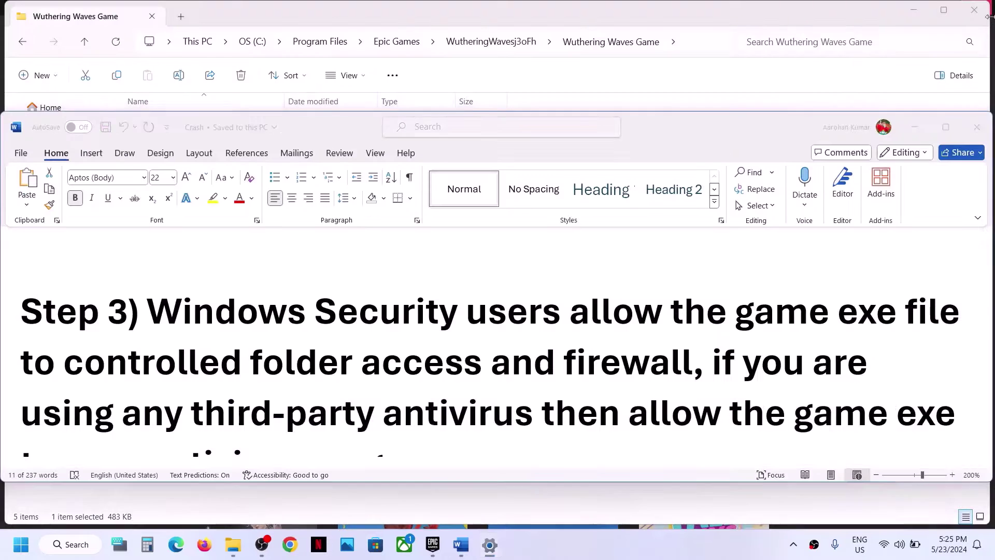
scroll(491, 343, "down", 4)
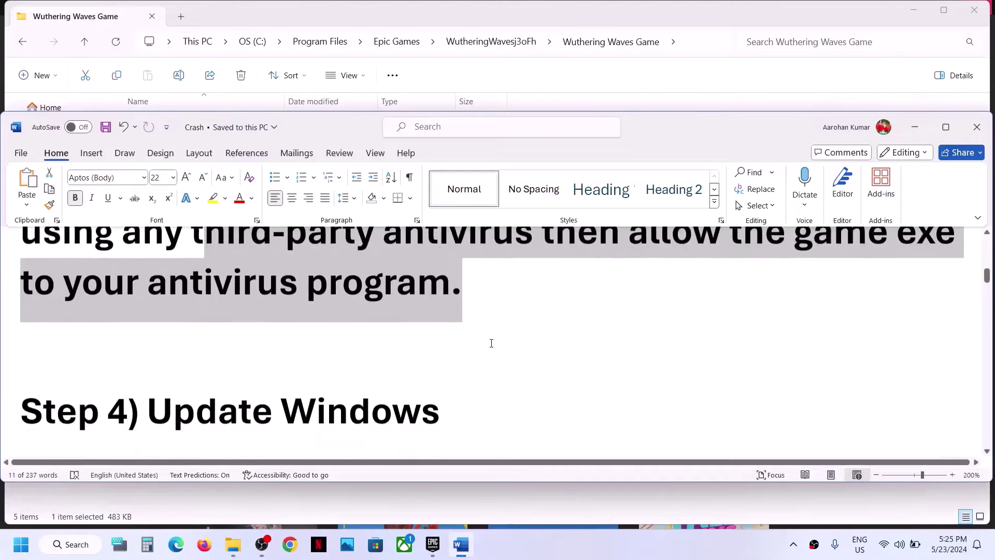
left_click_drag(228, 368, 393, 373)
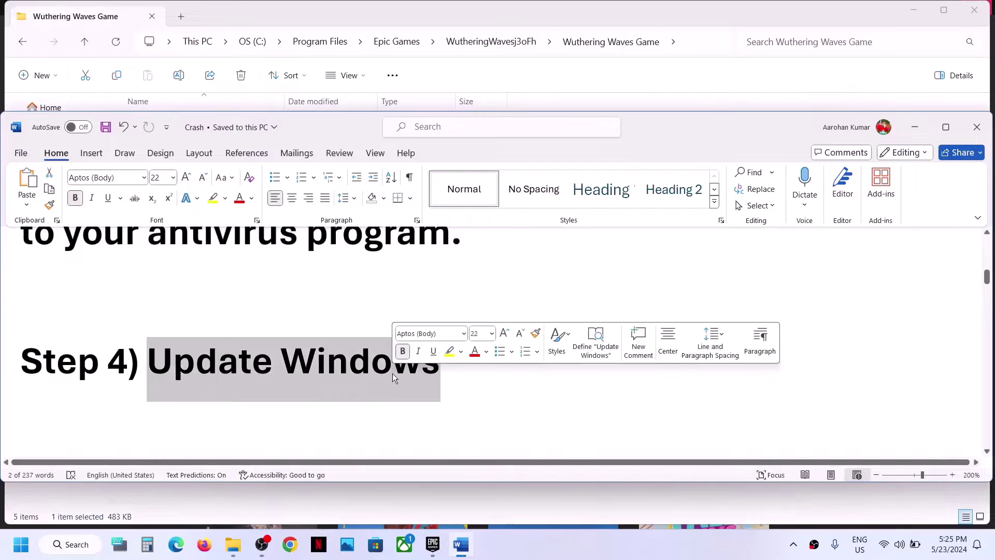
key("super+i")
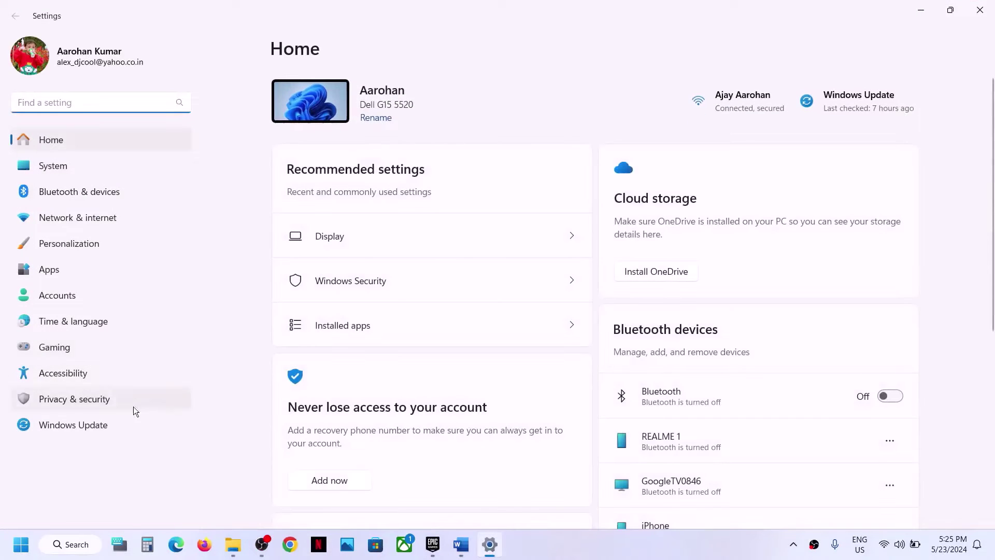
Step: Start a Windows Update check, briefly view the power options, then return to the Word notes
left_click(94, 433)
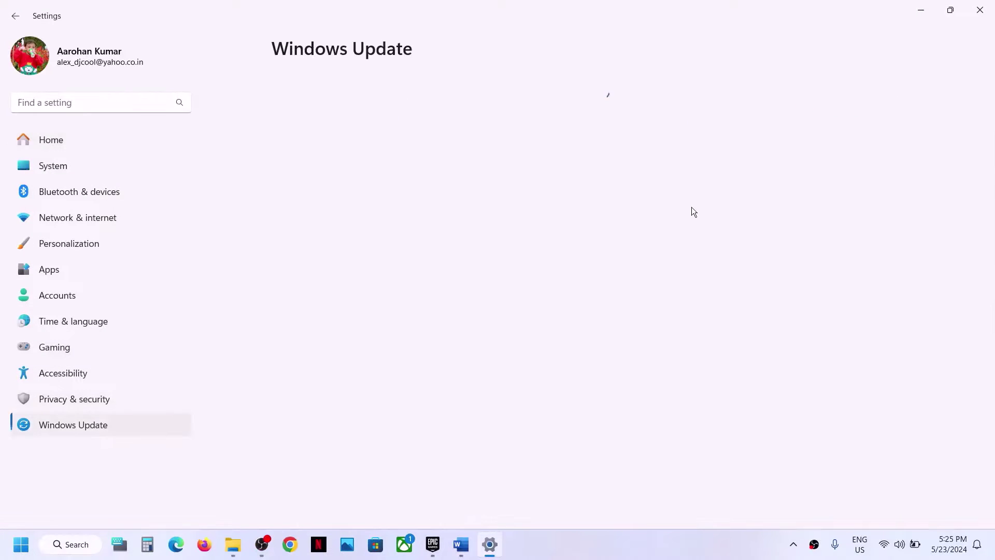
left_click(882, 107)
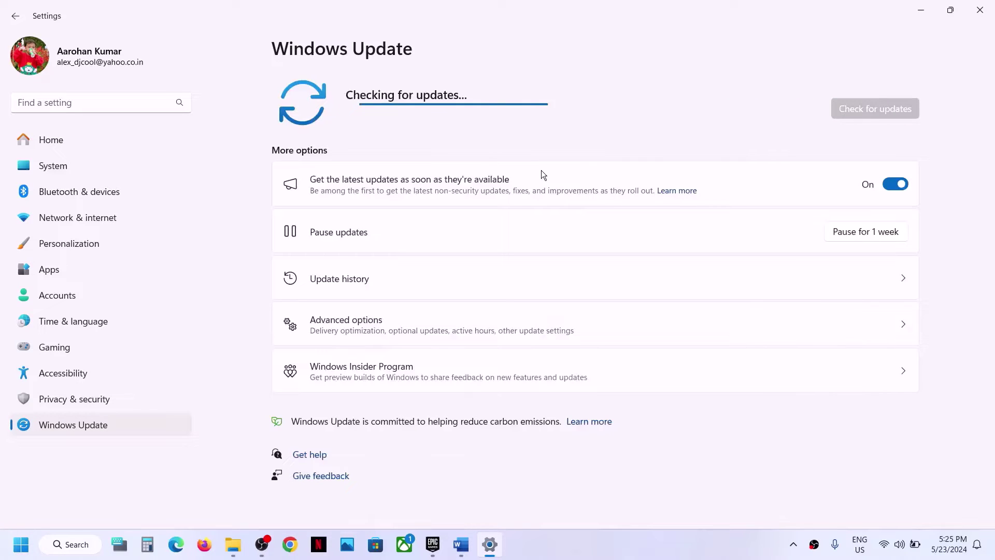
left_click(26, 547)
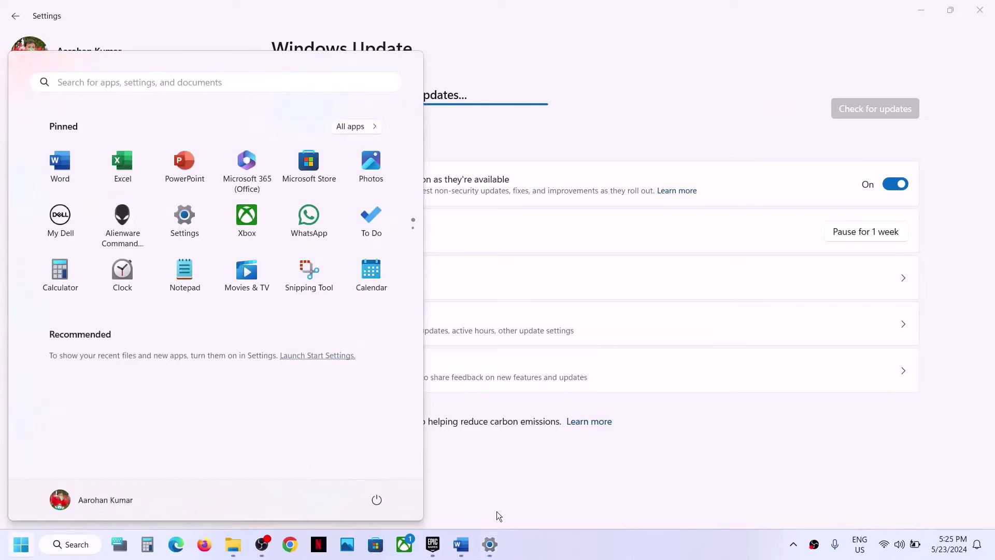
left_click(387, 506)
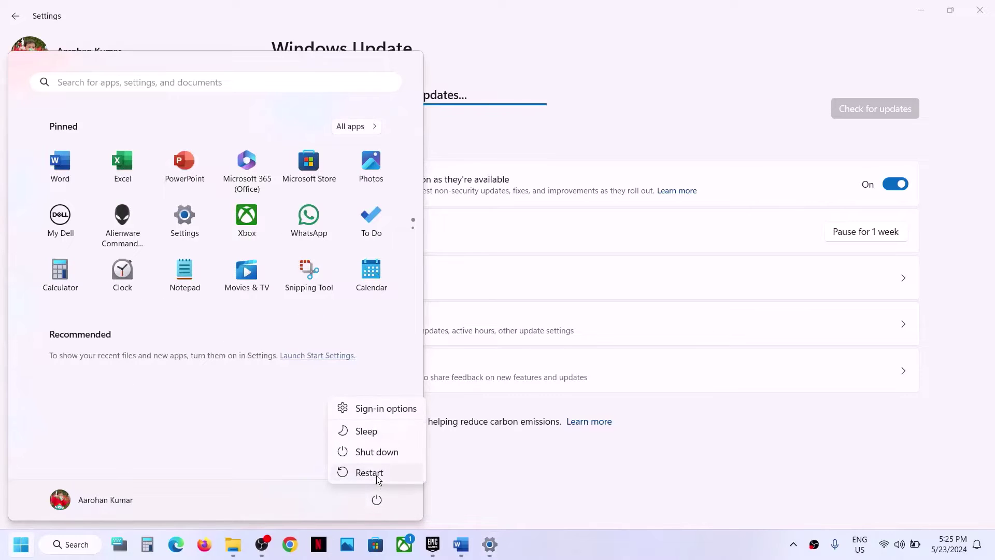
key("Escape")
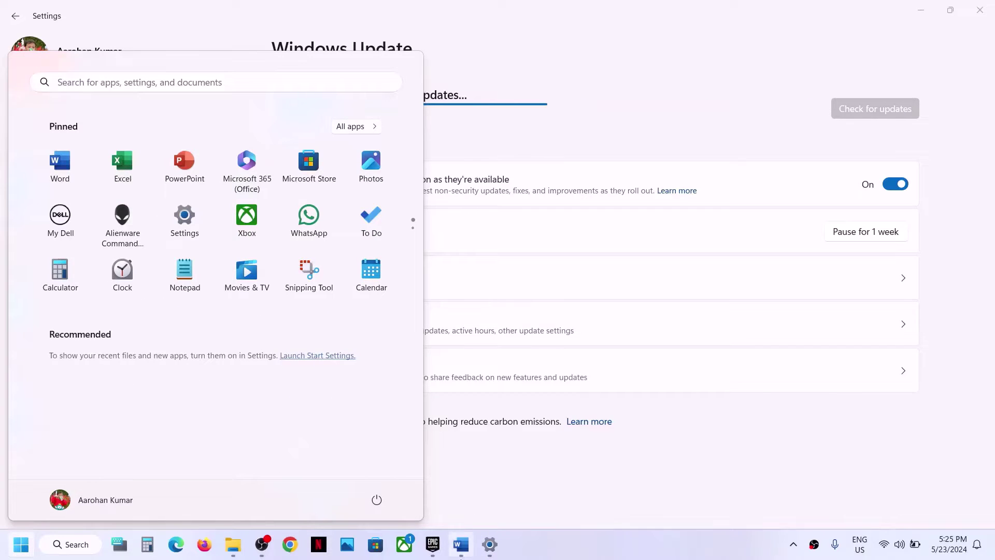
left_click(461, 544)
scroll(415, 377, "down", 3)
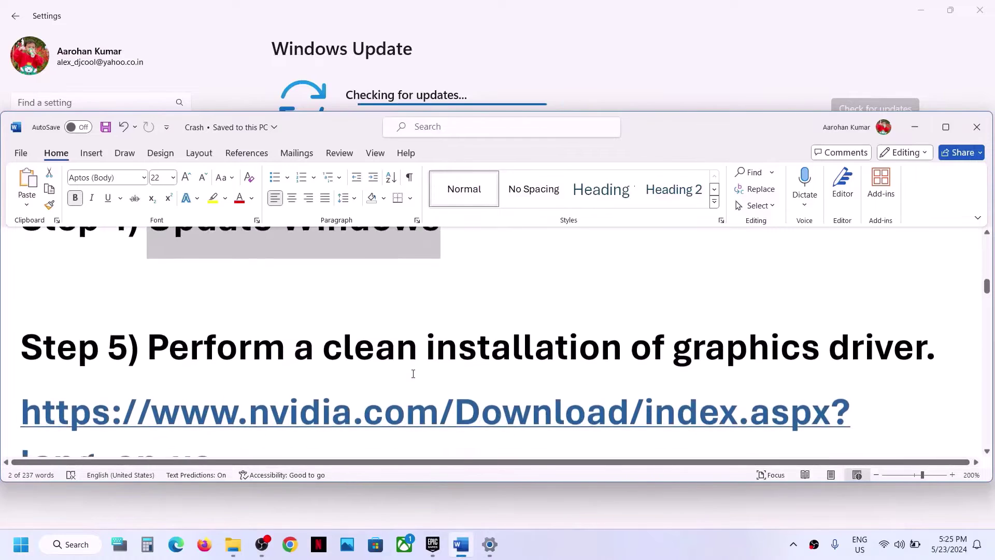
Step: Highlight the Step 5 clean-install notes and driver links, then follow the NVIDIA driver link
left_click_drag(210, 356, 706, 352)
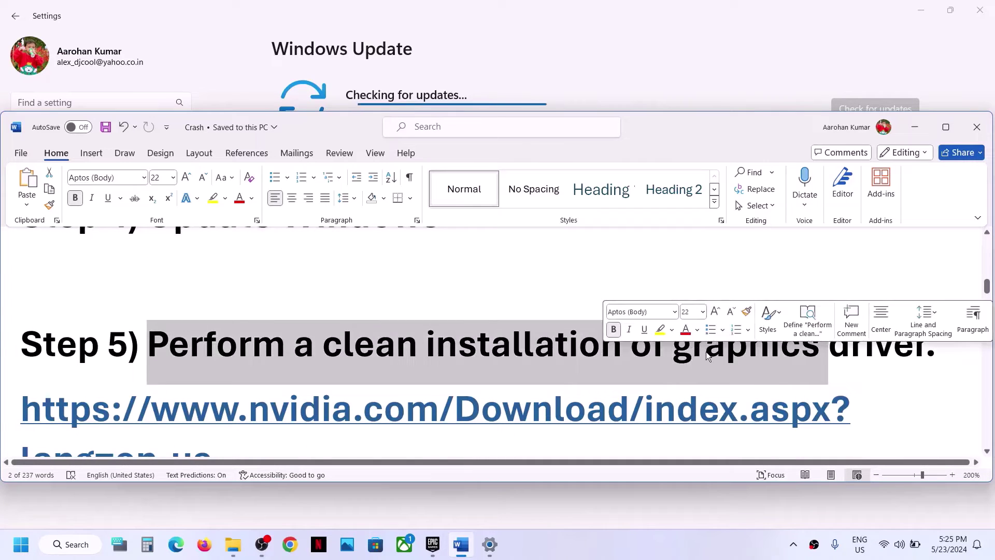
scroll(312, 336, "down", 1)
left_click_drag(271, 347, 496, 349)
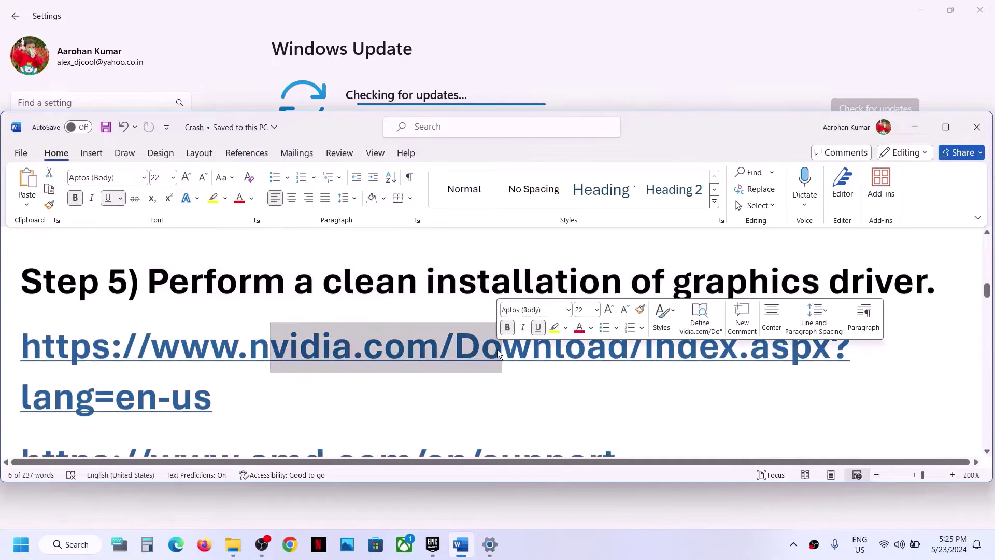
scroll(281, 408, "down", 2)
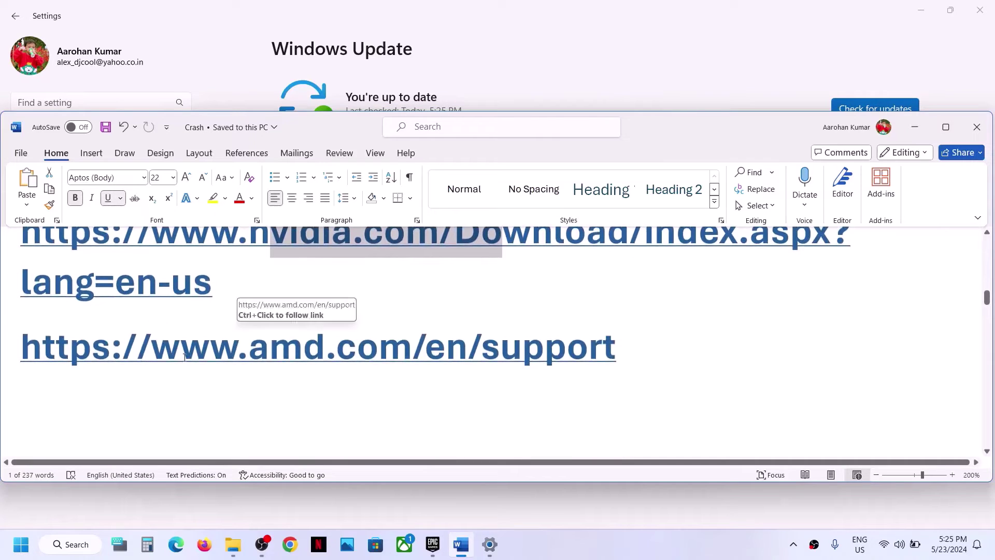
left_click_drag(182, 347, 480, 349)
left_click(426, 543)
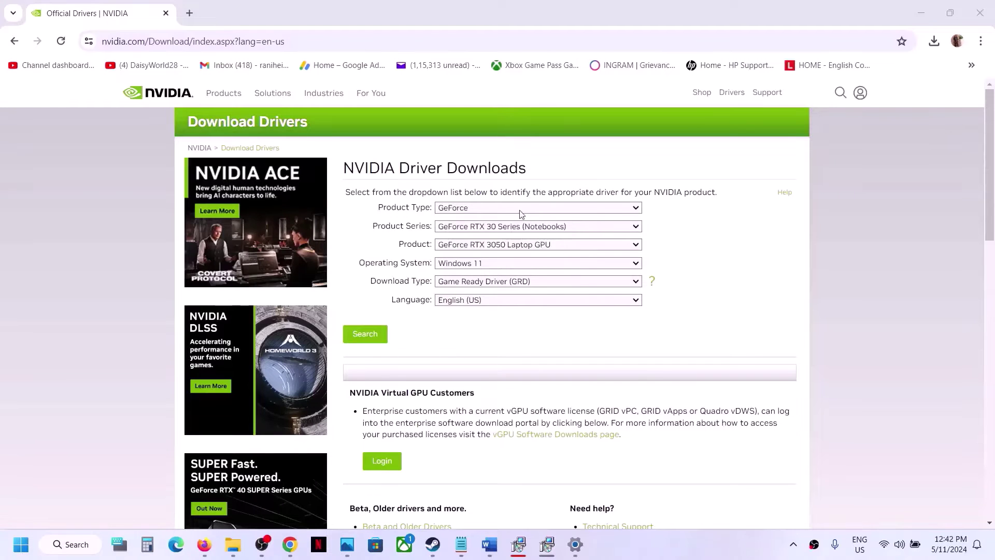
Step: Find the GeForce RTX 3050 Laptop GPU (RTX 30 Notebooks, Windows 11) driver and download Game Ready 552.44
left_click(518, 212)
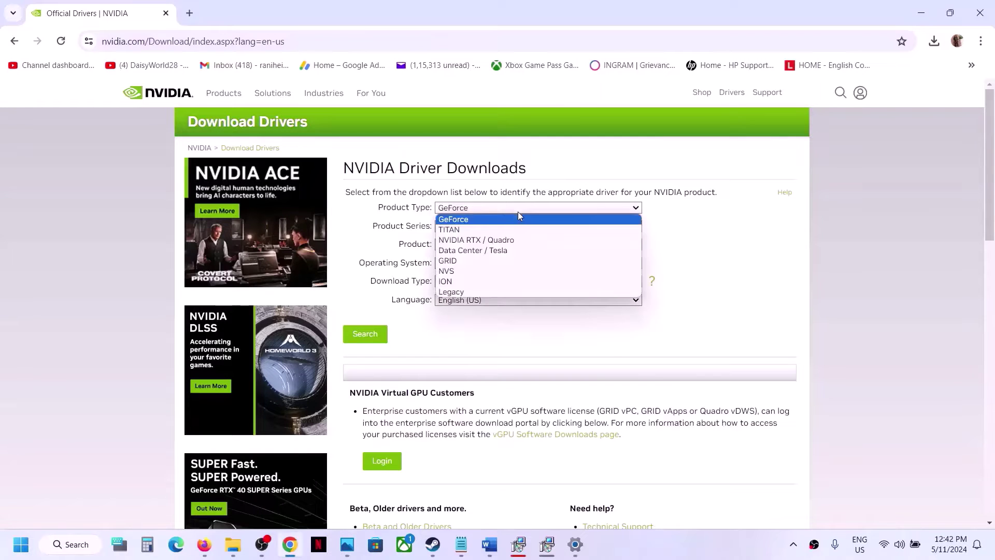
left_click(481, 221)
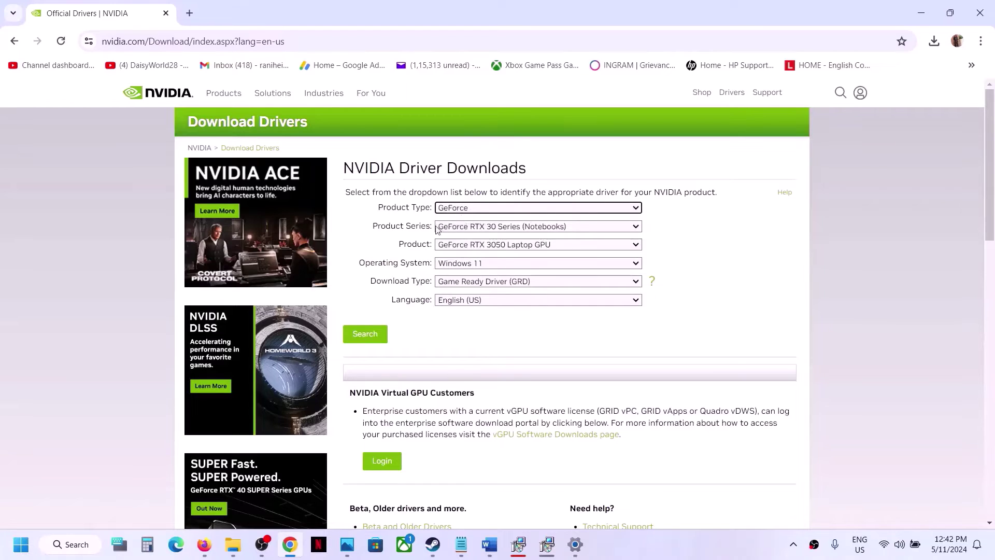
left_click(460, 228)
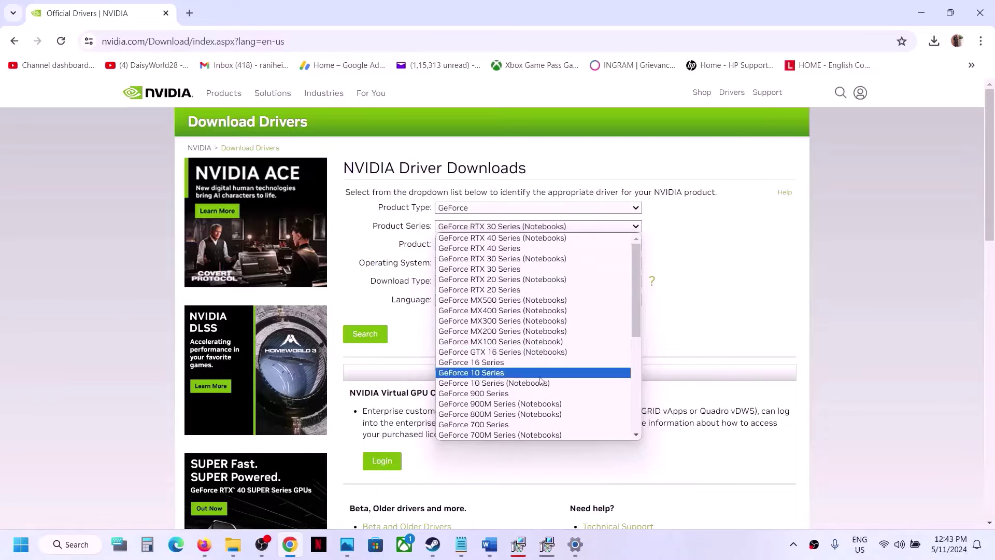
left_click(526, 261)
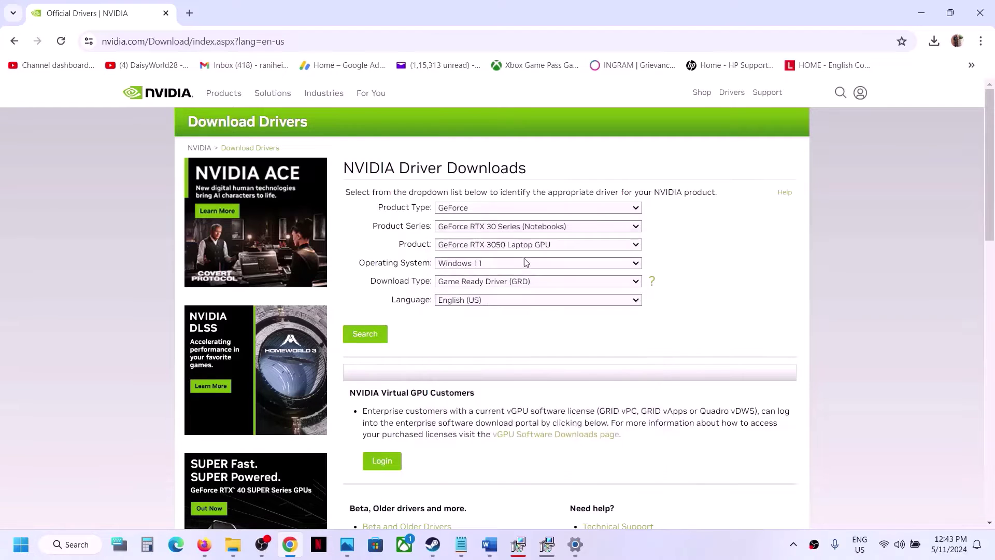
left_click(493, 246)
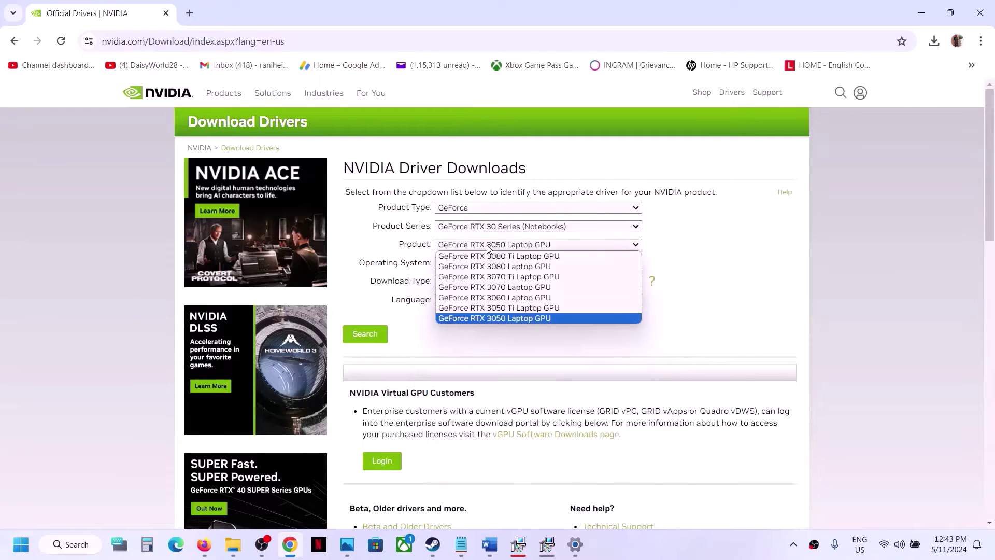
left_click(495, 319)
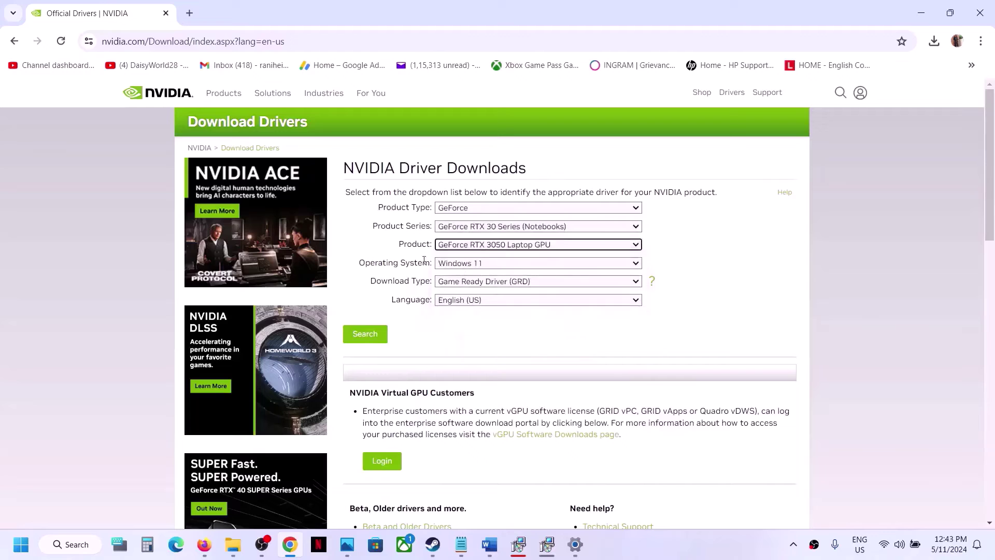
left_click(462, 266)
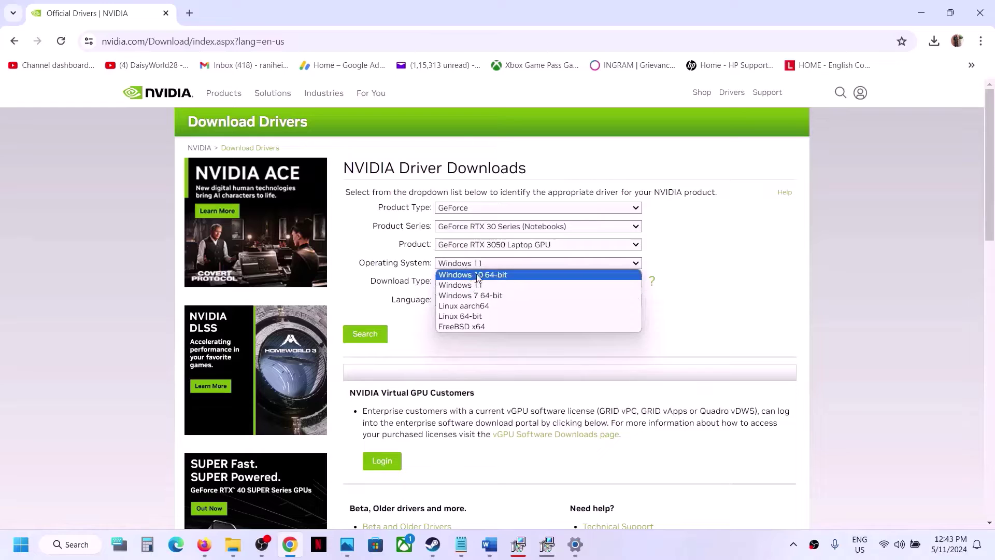
left_click(474, 285)
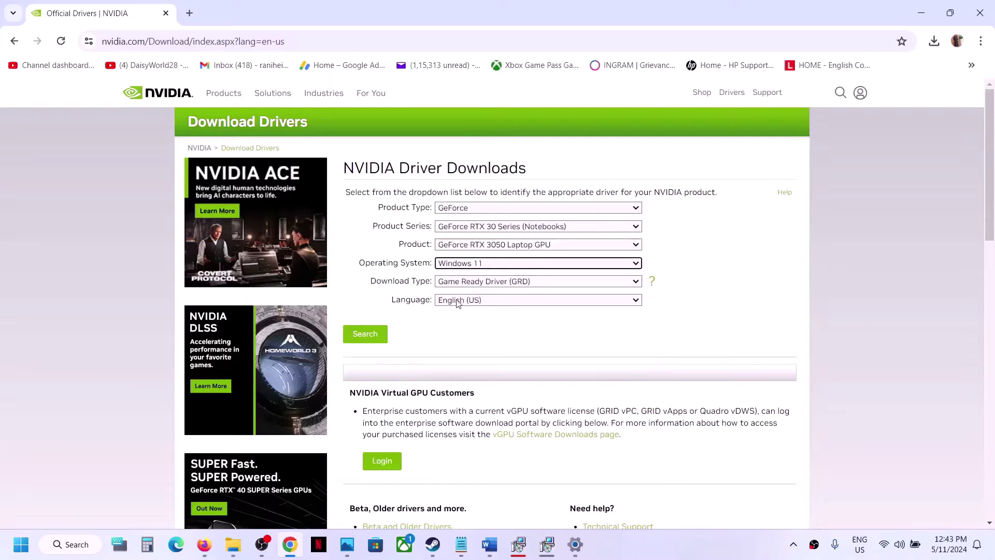
left_click(365, 338)
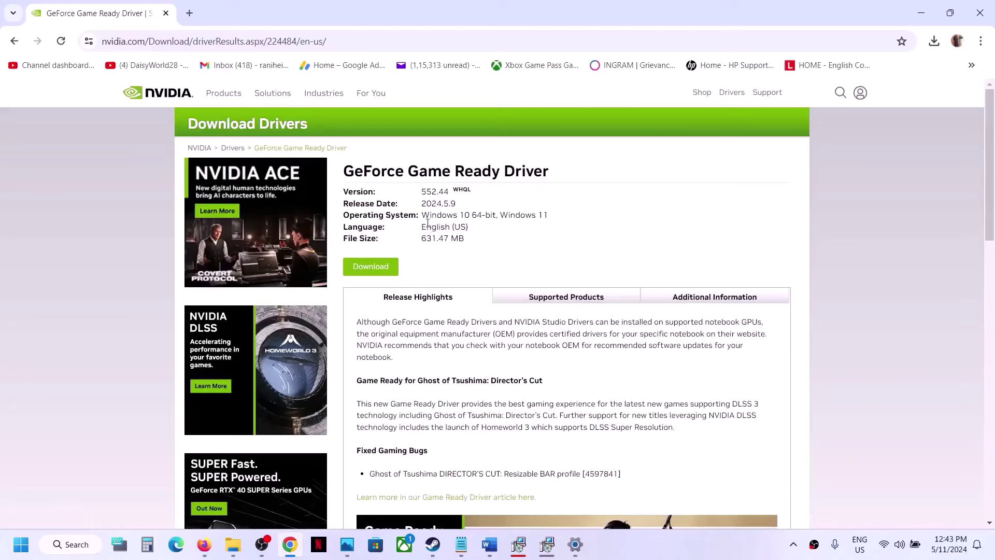
left_click(386, 266)
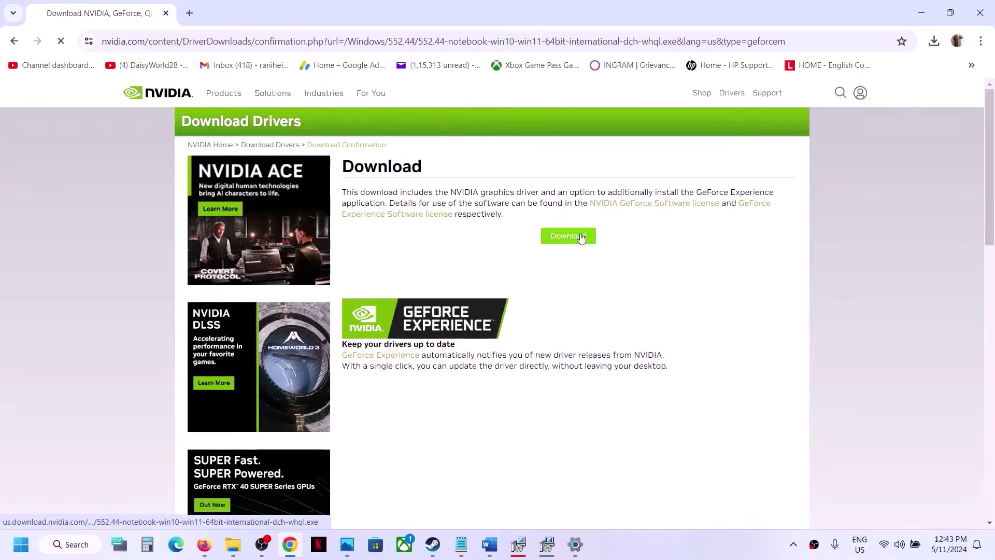
left_click(581, 238)
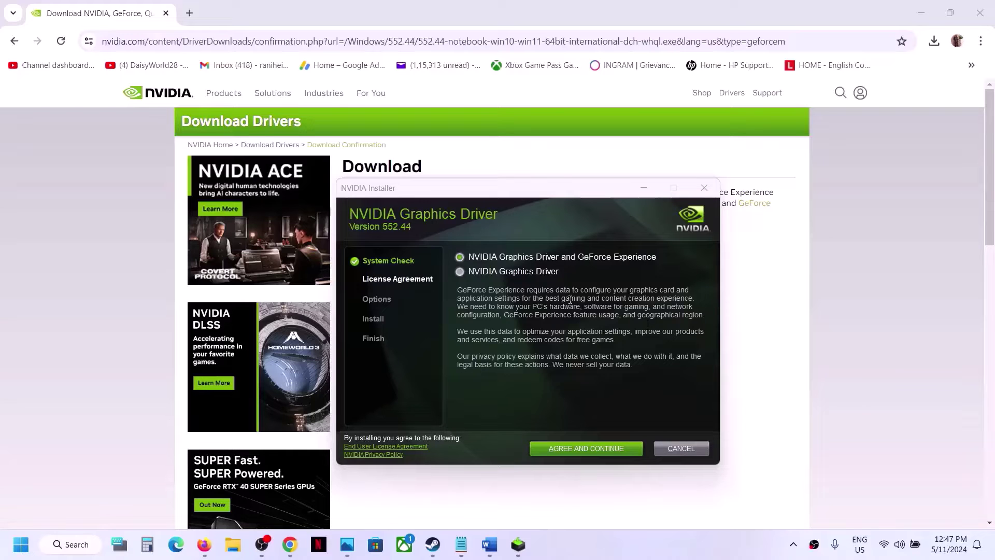
Step: Accept the license and start a Custom (Advanced) install with 'Perform a clean installation' ticked
left_click(599, 449)
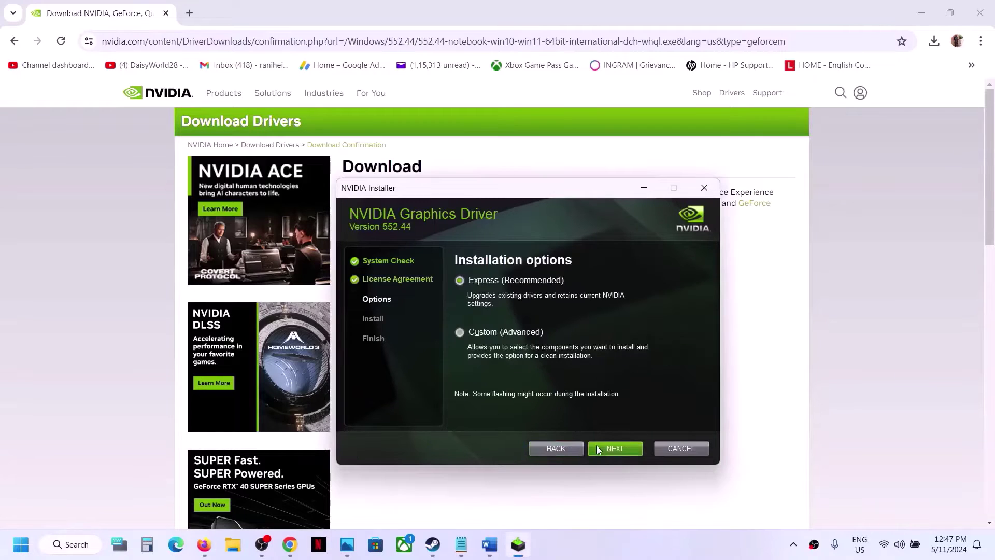
left_click(463, 330)
left_click(600, 449)
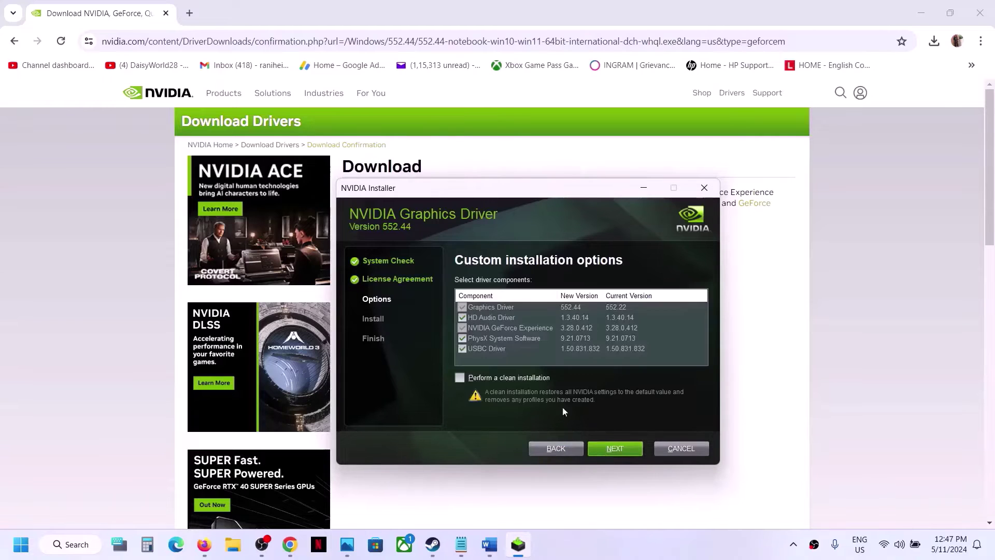
left_click(460, 378)
left_click(615, 448)
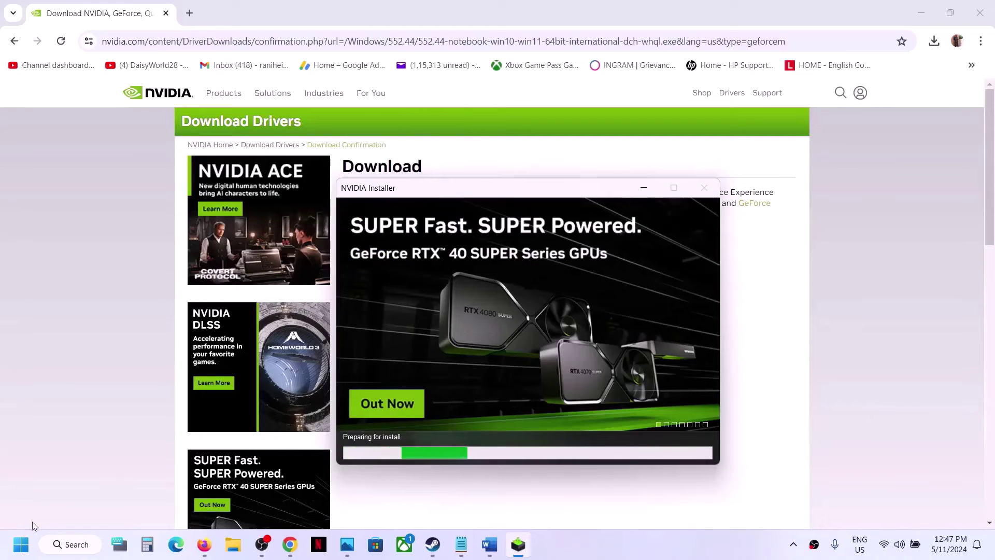
Step: Glance at the Start menu's power options, then return to the Word crash-fix notes
left_click(21, 544)
left_click(376, 499)
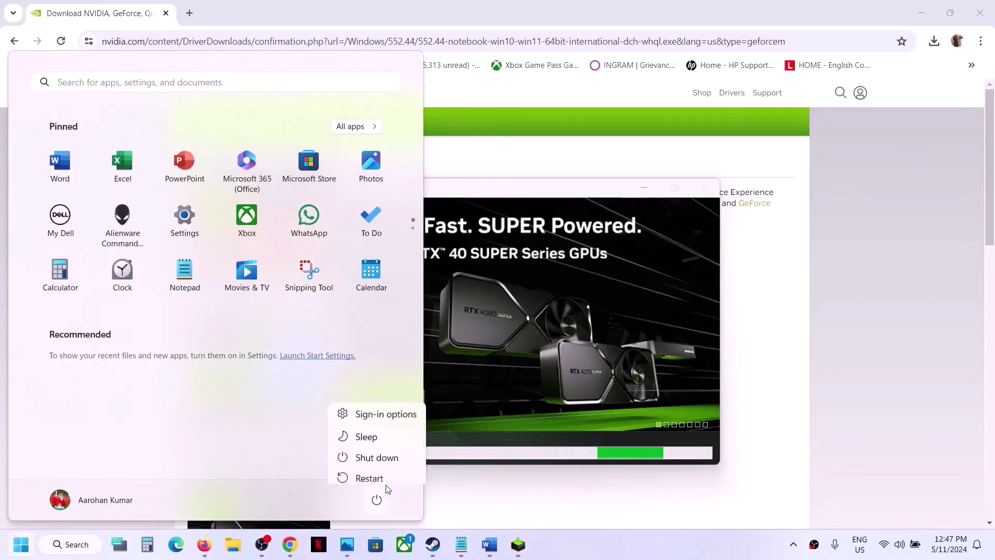
left_click(625, 371)
left_click(652, 382)
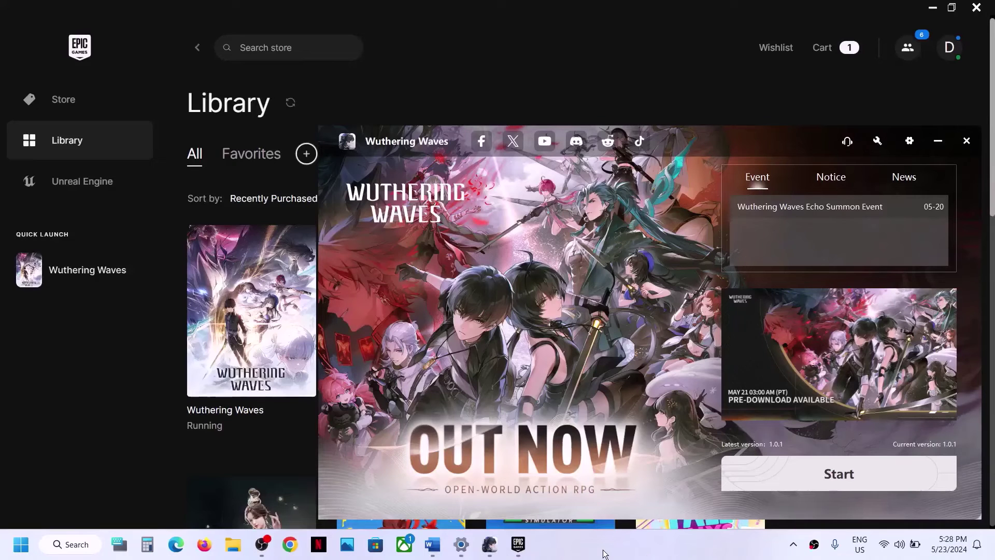
left_click(433, 544)
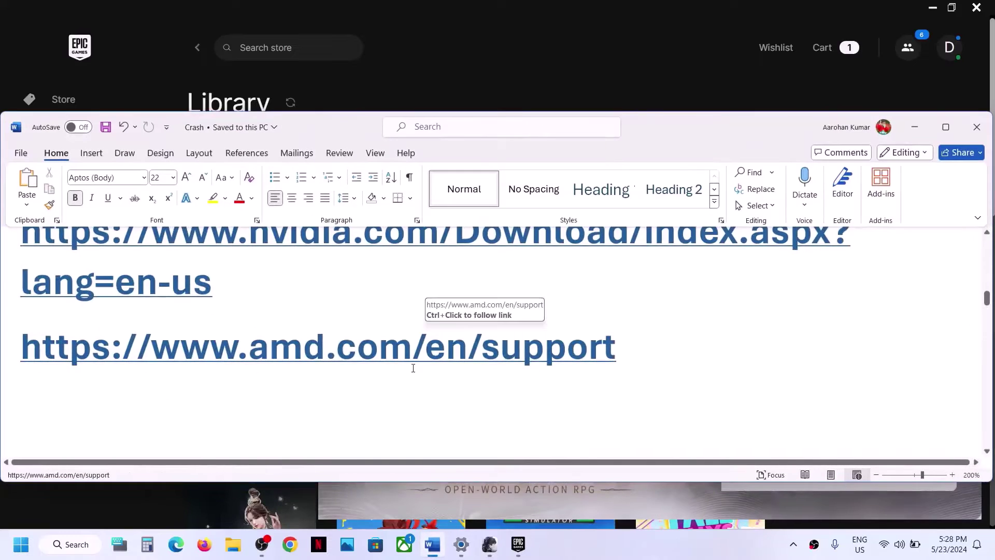
Step: Highlight 'graphics' in Step 6, open Graphics settings via Start search, and browse for a game
scroll(413, 368, "down", 3)
scroll(618, 376, "up", 1)
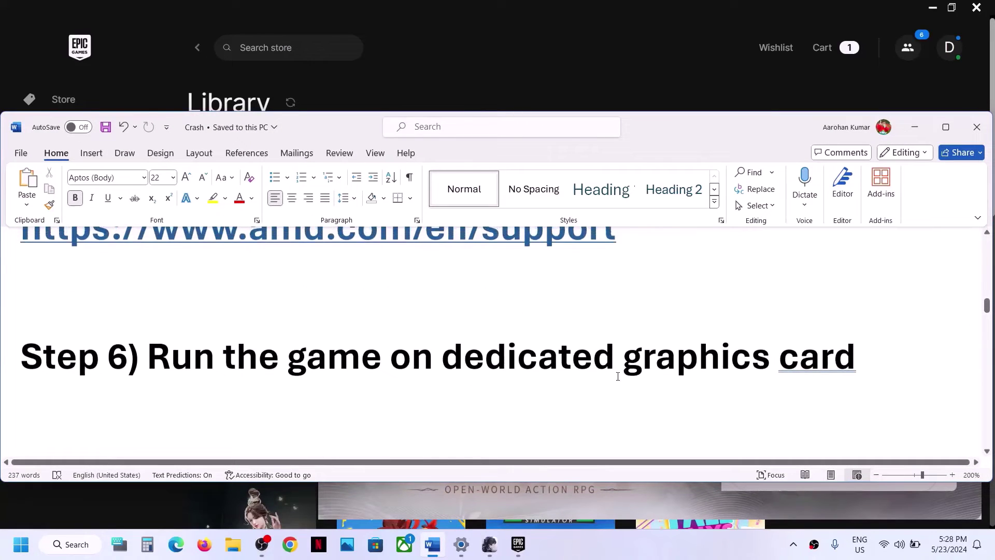
double_click(717, 367)
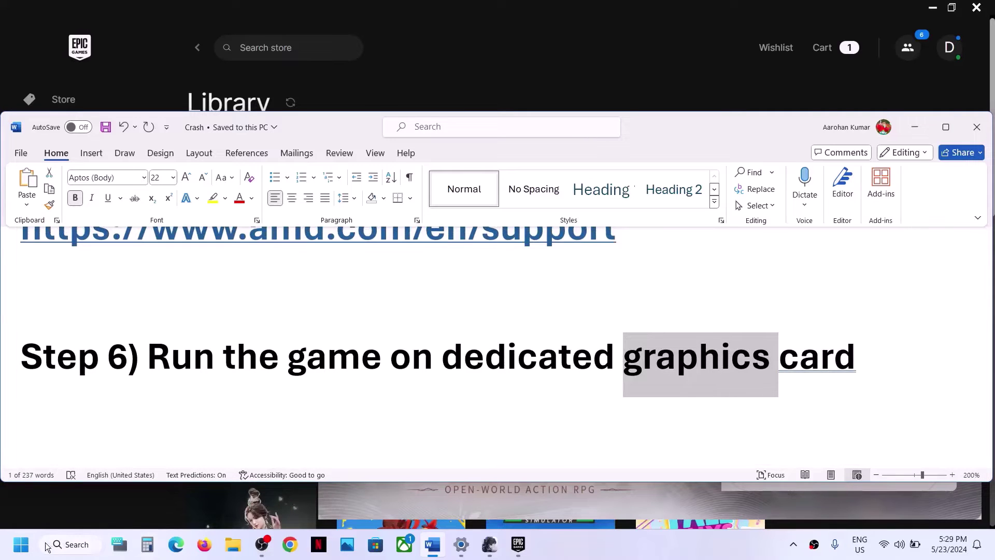
left_click(24, 548)
type("graphics settings")
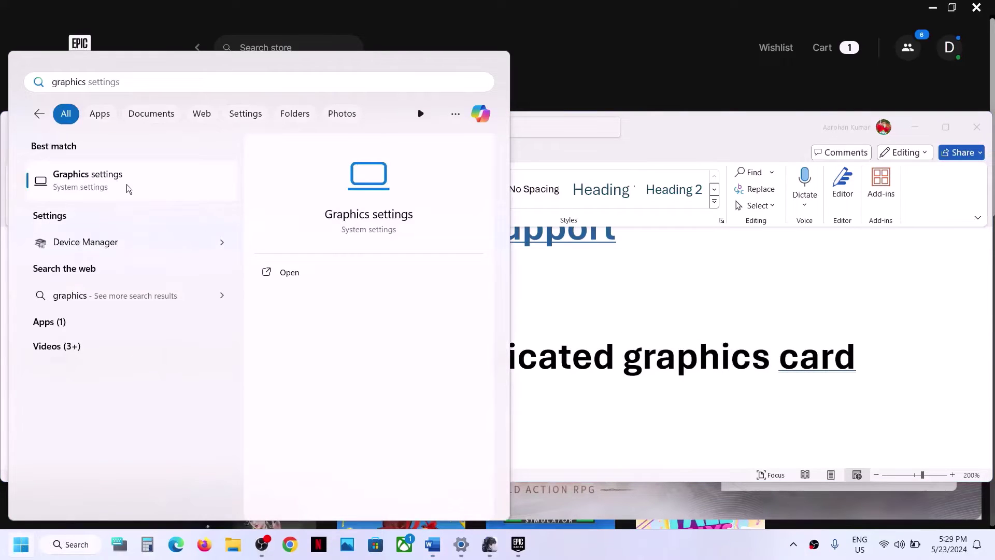
left_click(127, 184)
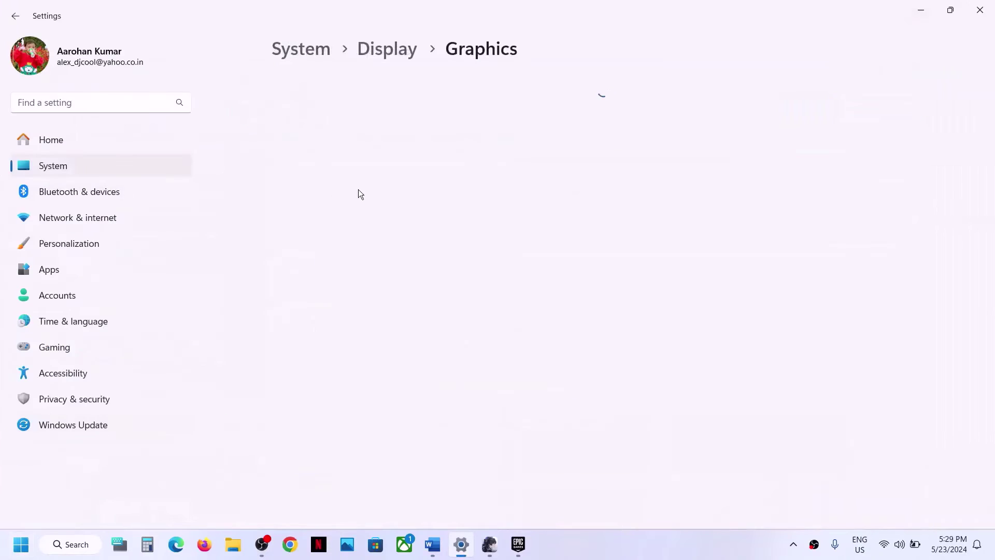
left_click(311, 231)
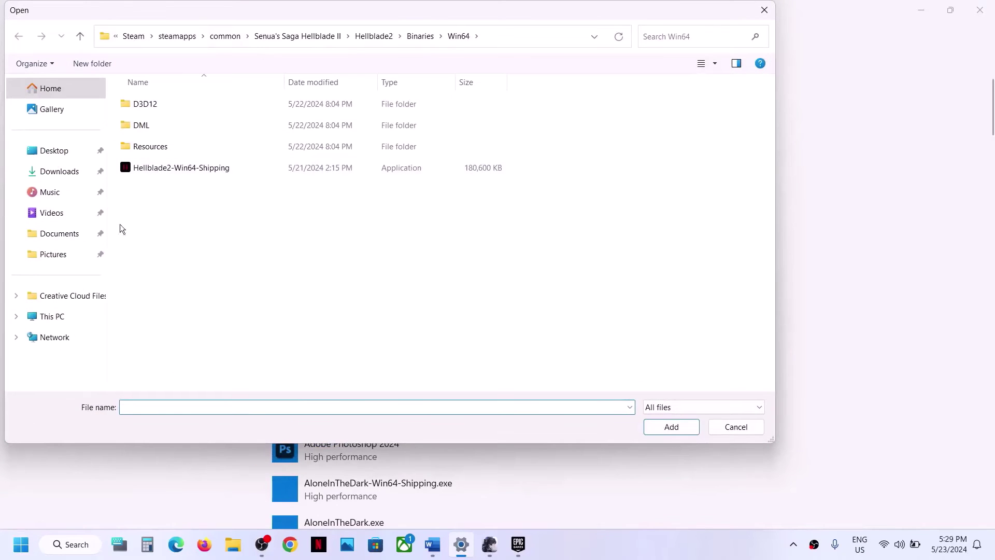
Step: Add Wuthering Waves from C:\Program Files\Epic Games\...\Wuthering Waves Game to the Graphics app list
left_click(65, 323)
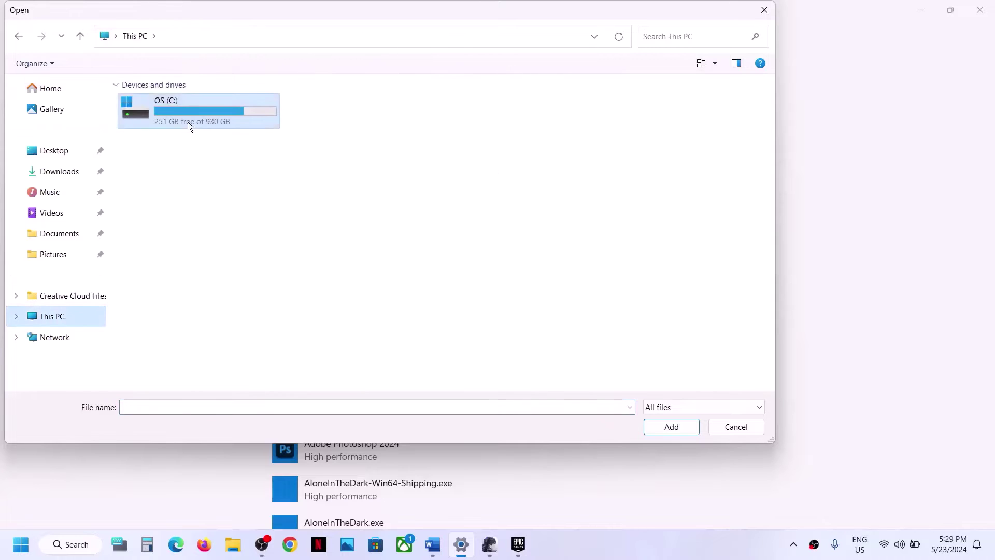
double_click(188, 122)
scroll(202, 193, "down", 5)
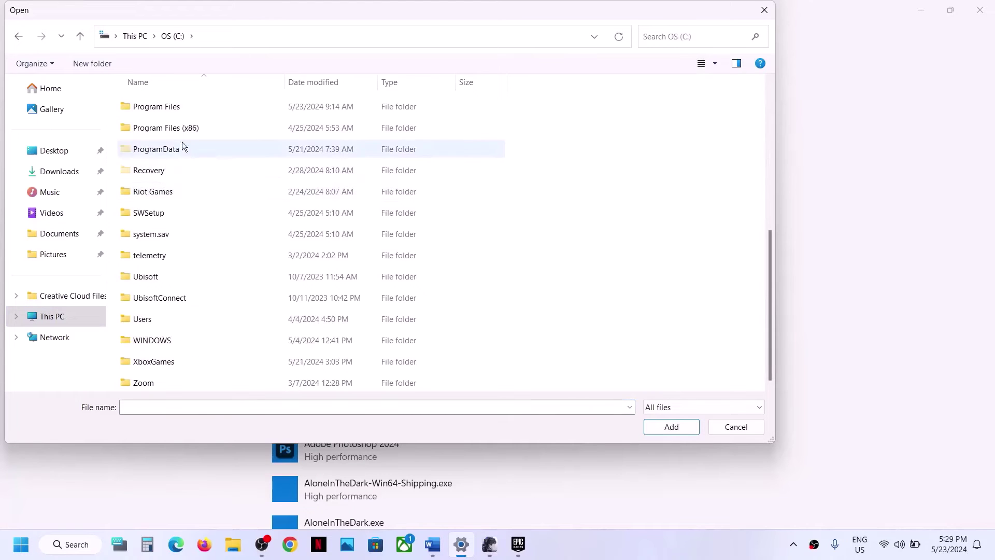
double_click(170, 113)
scroll(167, 223, "down", 3)
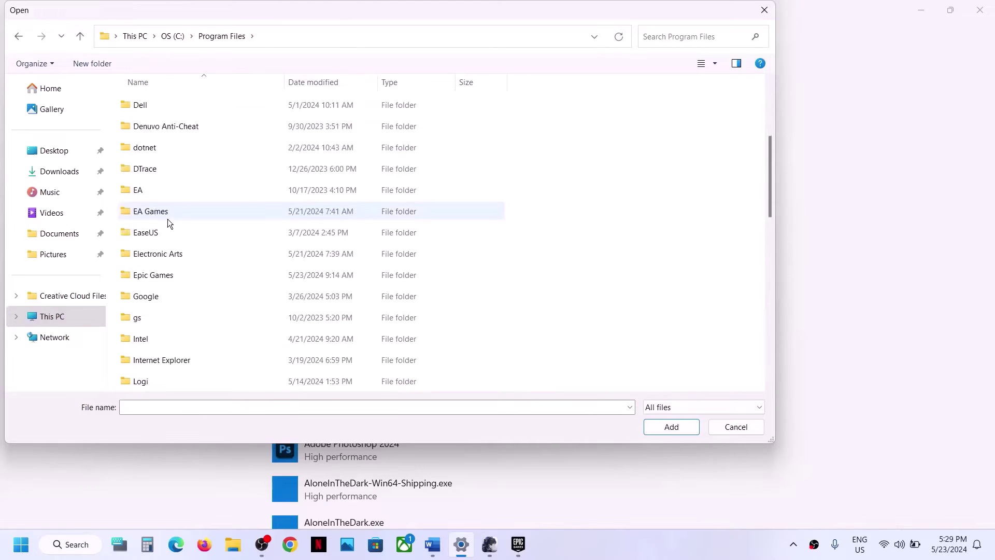
double_click(153, 270)
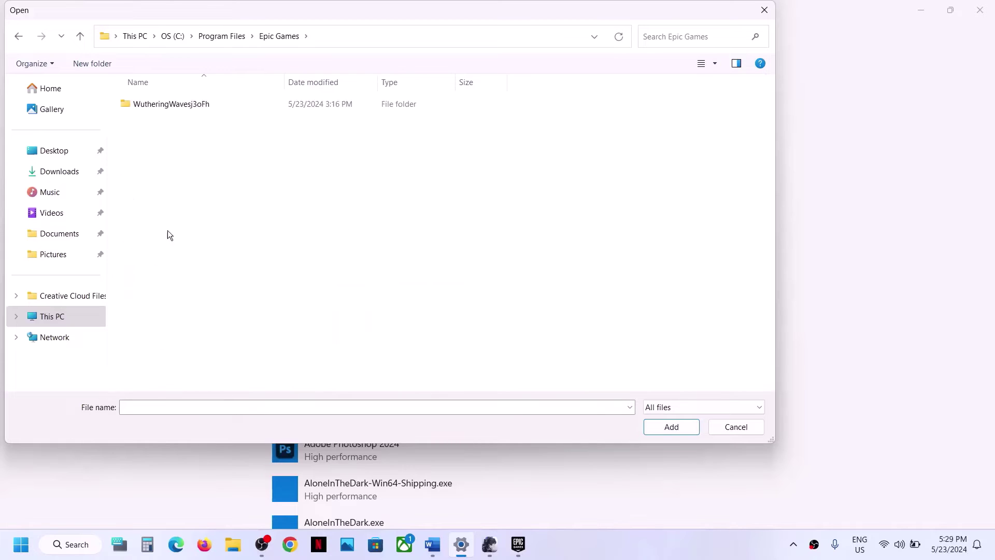
double_click(172, 109)
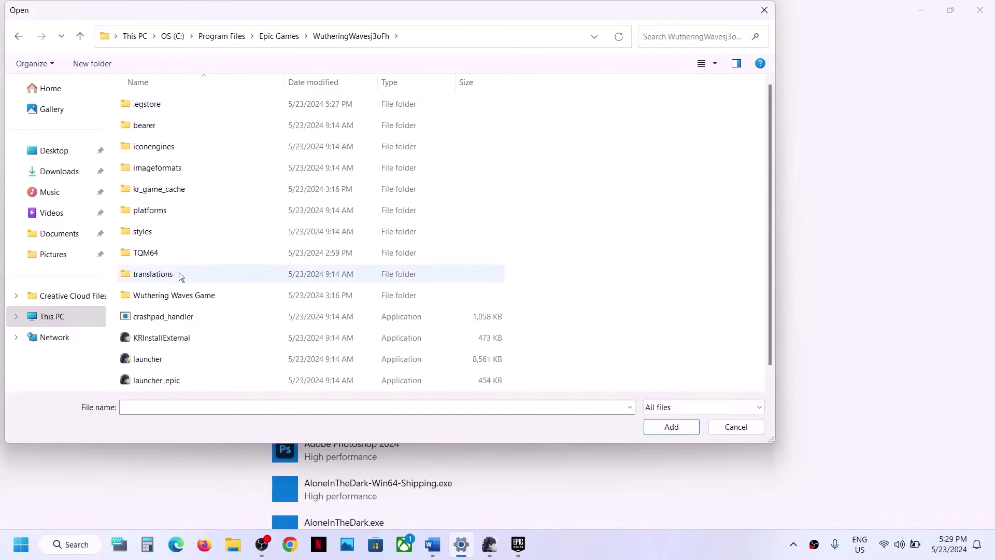
double_click(156, 296)
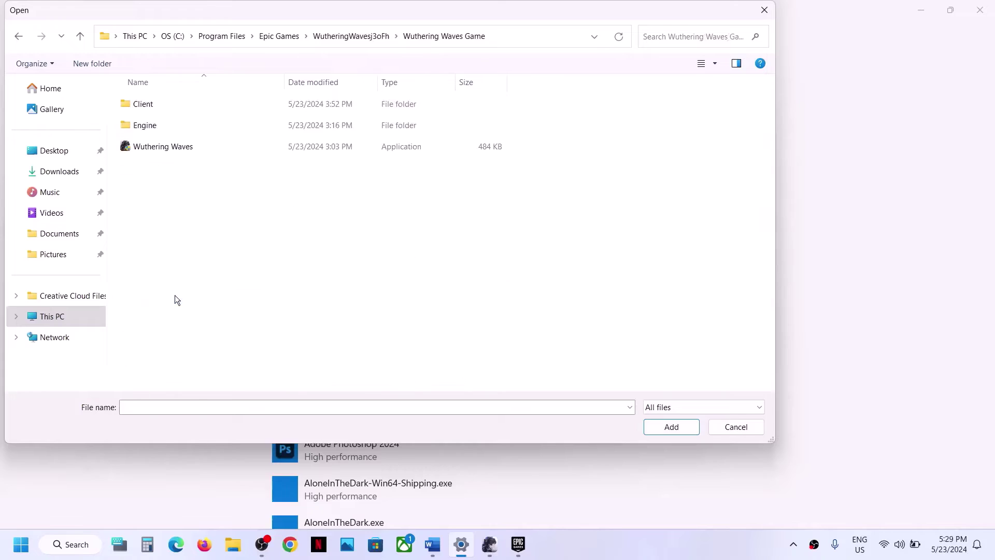
left_click(176, 147)
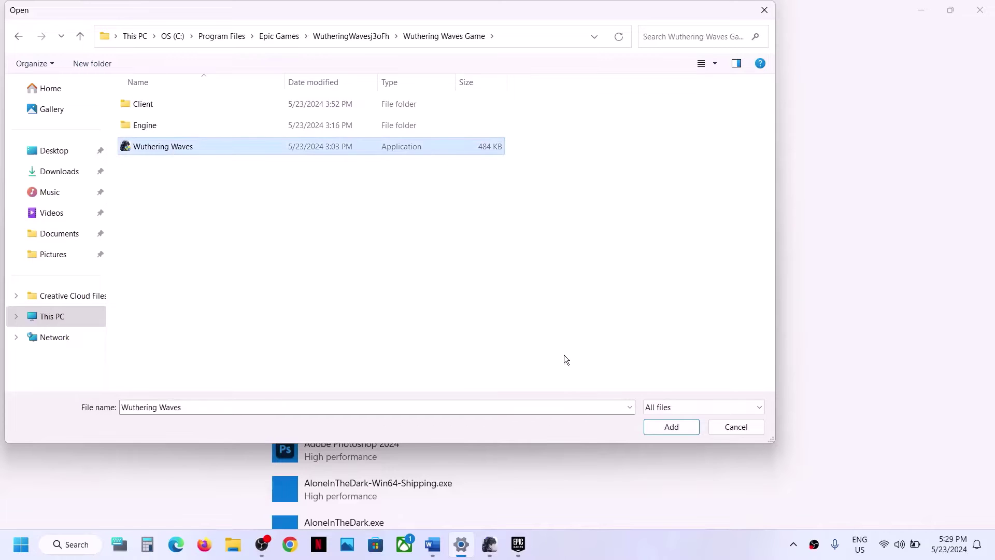
left_click(669, 426)
Step: Set Wuthering Waves' graphics preference to High performance (NVIDIA GPU), save, and close Settings
scroll(403, 391, "down", 15)
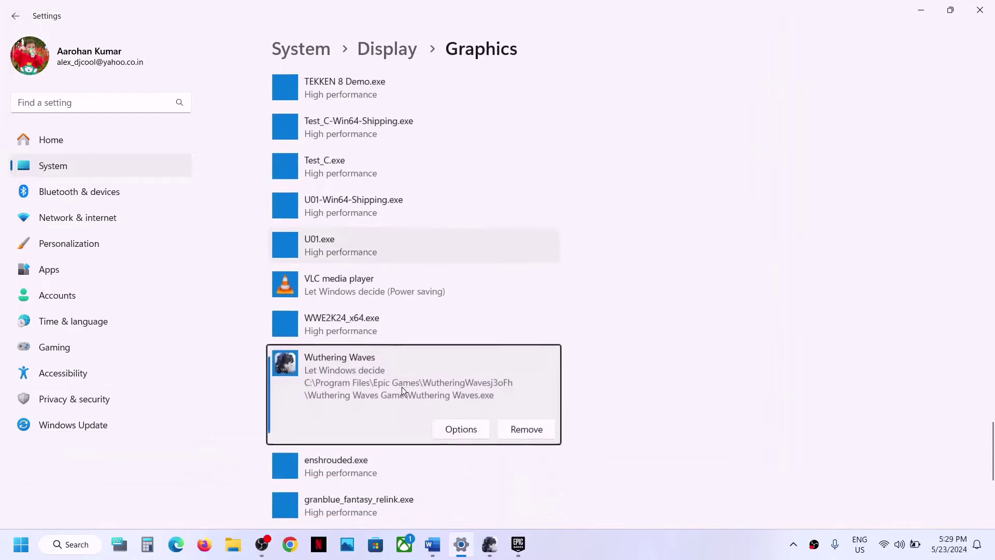
left_click(449, 423)
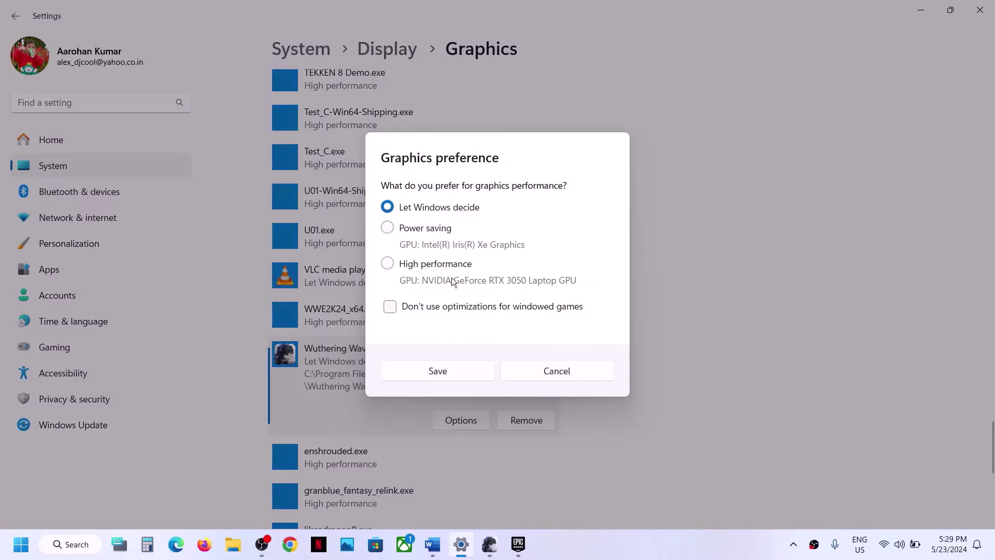
left_click(438, 268)
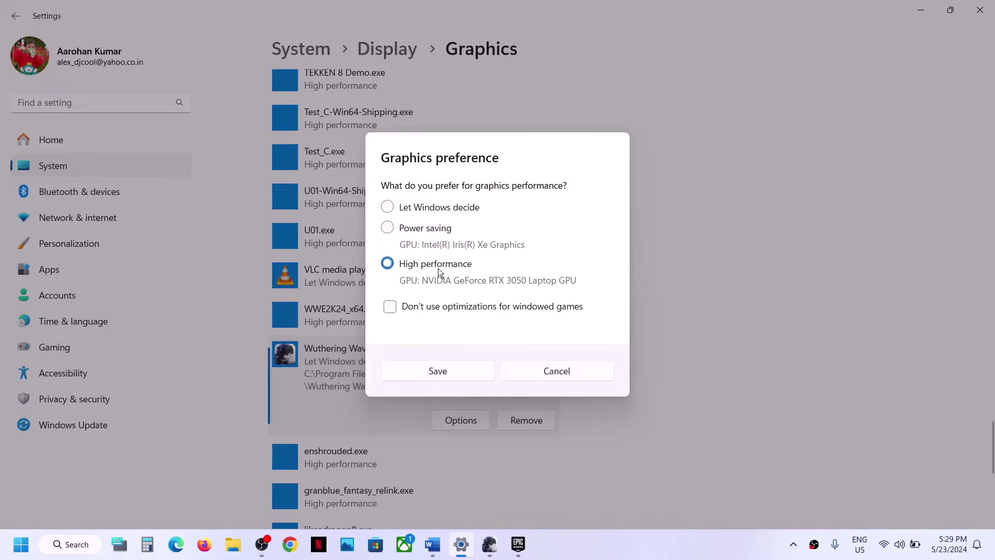
left_click(471, 369)
left_click(981, 10)
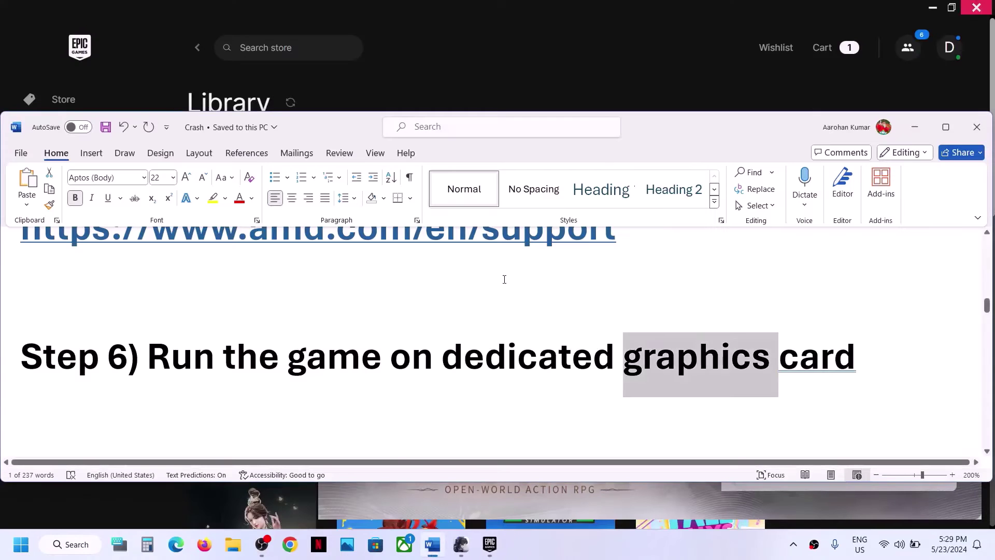
Step: Scroll Word to Step 7, then bring up the Epic Games library and the Wuthering Waves 1.0.1 launcher
scroll(443, 343, "down", 2)
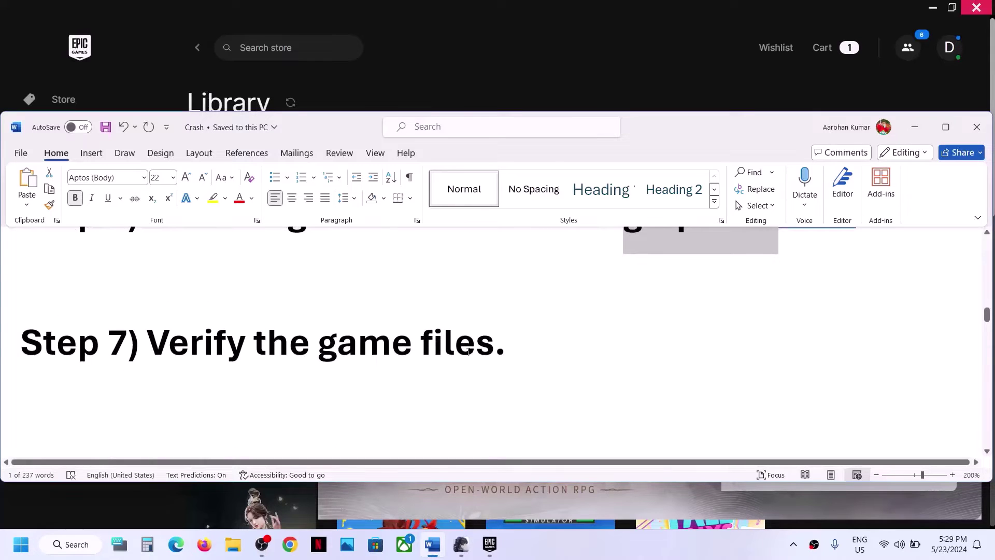
left_click(581, 59)
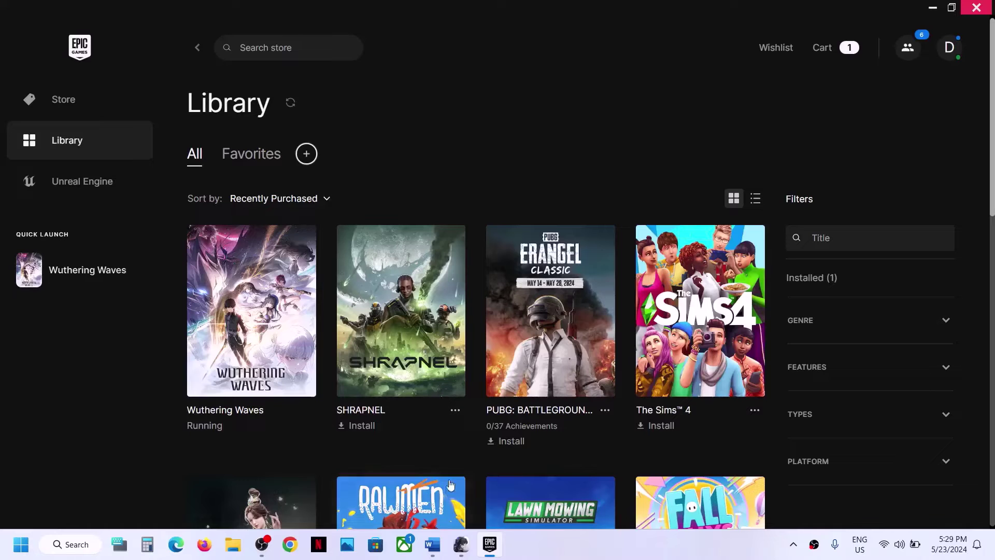
left_click(461, 545)
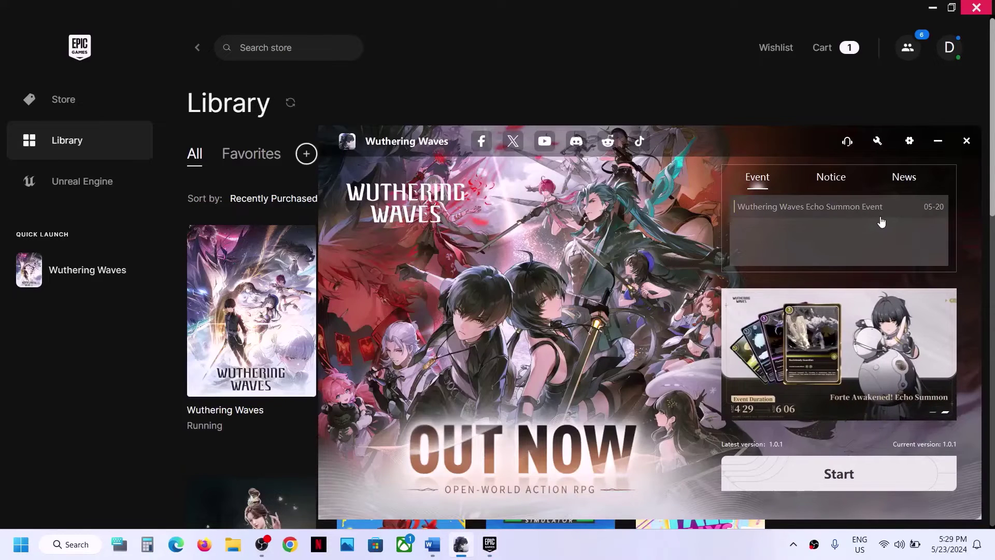
Step: Cancel the client repair confirmation and close the Wuthering Waves launcher
left_click(877, 142)
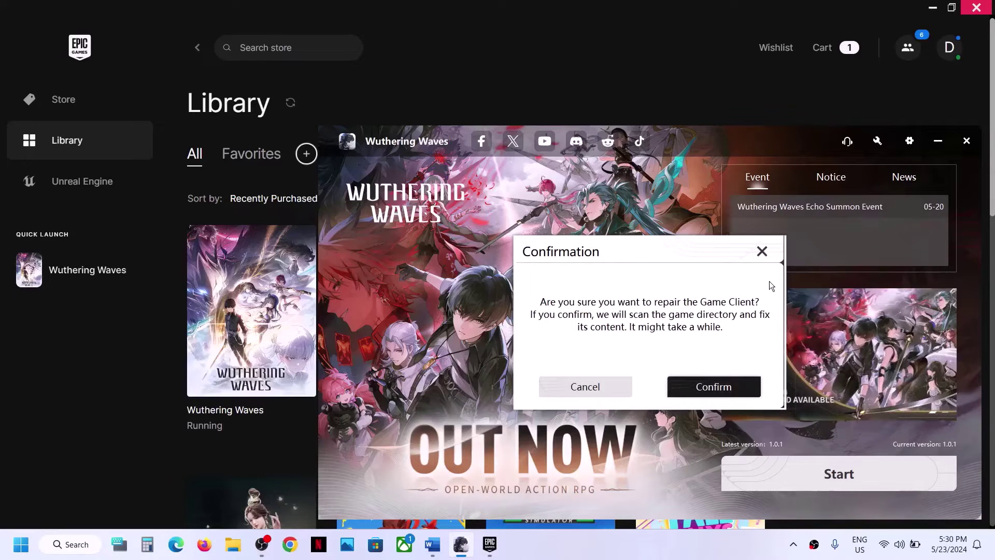
left_click(762, 251)
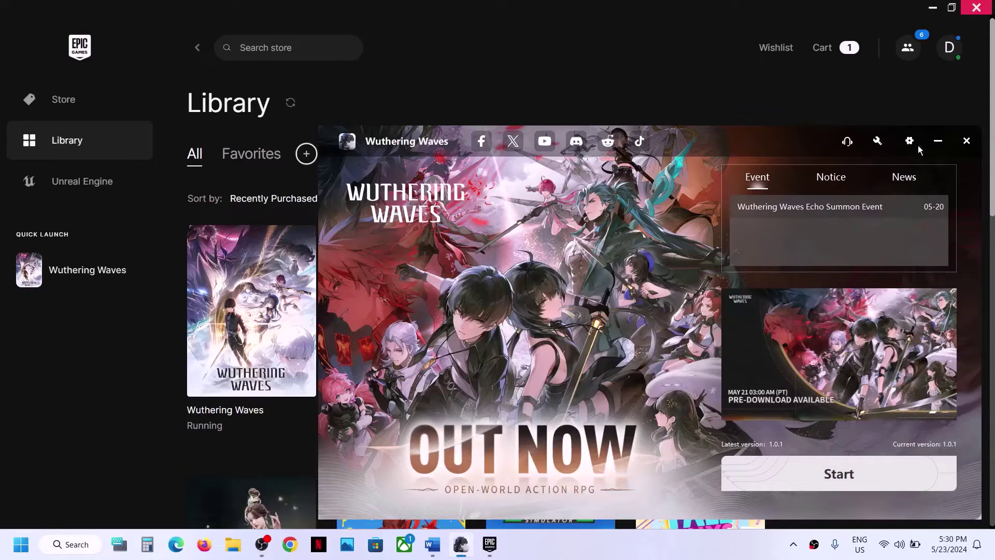
left_click(966, 140)
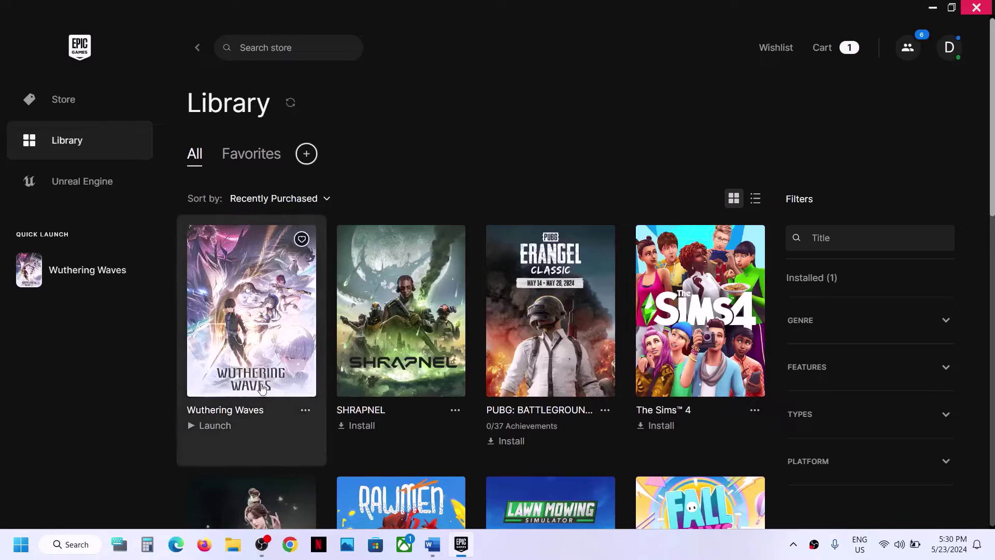
Step: Review the Wuthering Waves Manage options in Epic, then scroll Word to the paging file sizes
left_click(306, 410)
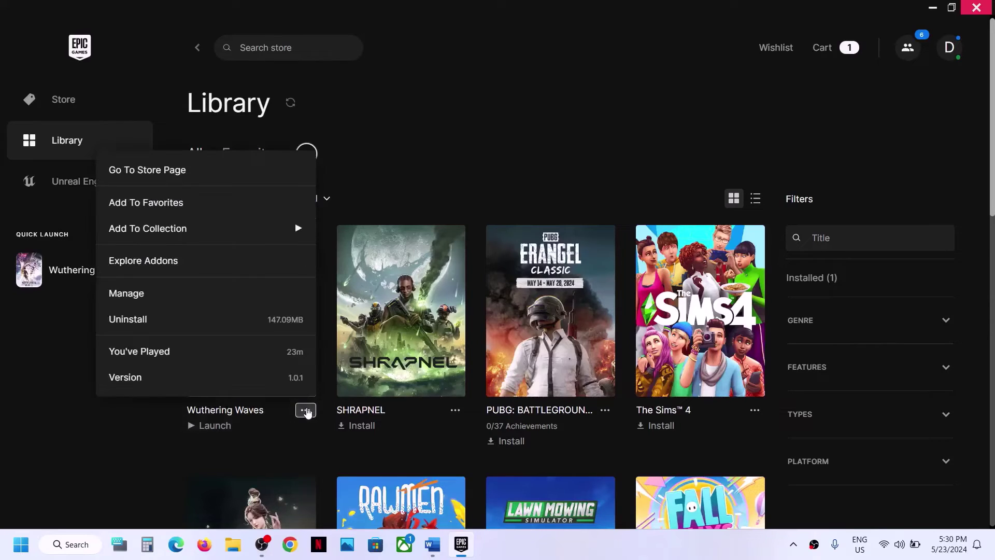
left_click(168, 293)
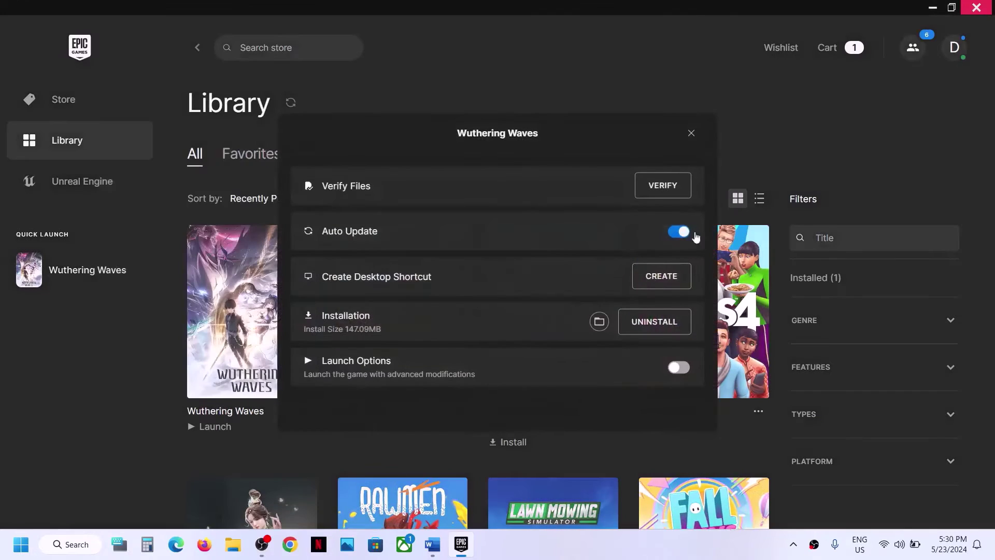
left_click(692, 133)
left_click(432, 544)
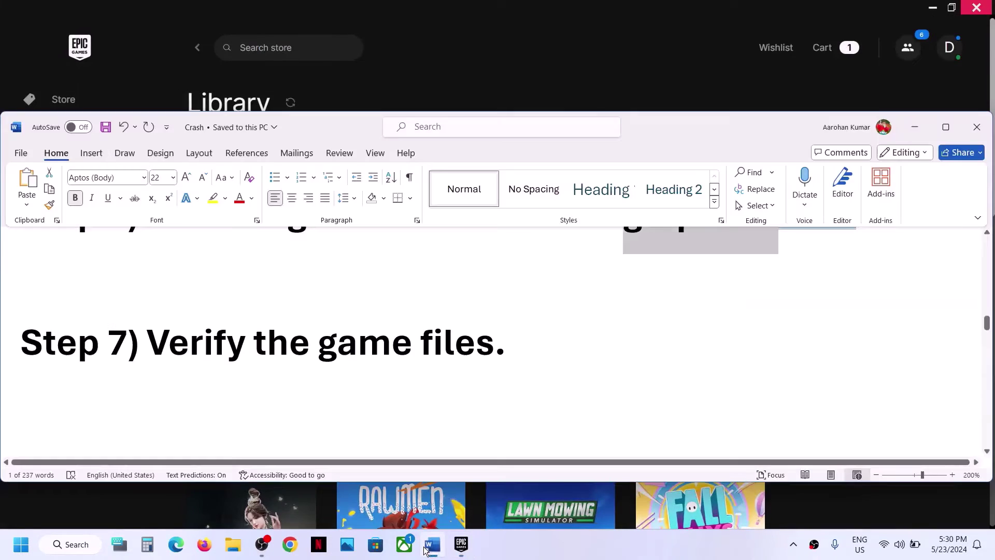
scroll(391, 355, "down", 3)
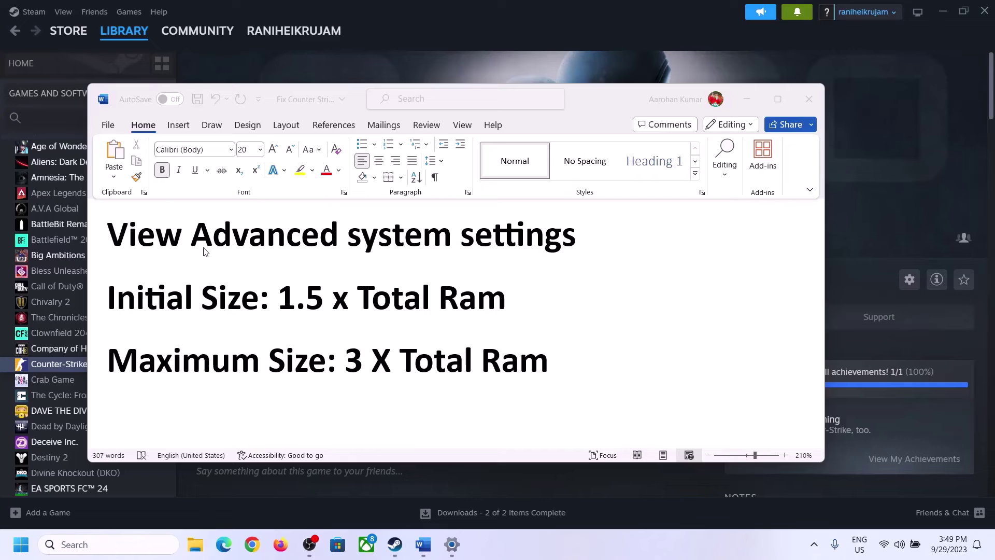
Step: Copy the 'View Advanced system settings' heading from the Word guide
left_click(140, 236)
left_click_drag(118, 238, 549, 248)
key("ctrl+c")
Step: Search Windows with the copied heading and open System Properties, centred on screen
left_click(118, 544)
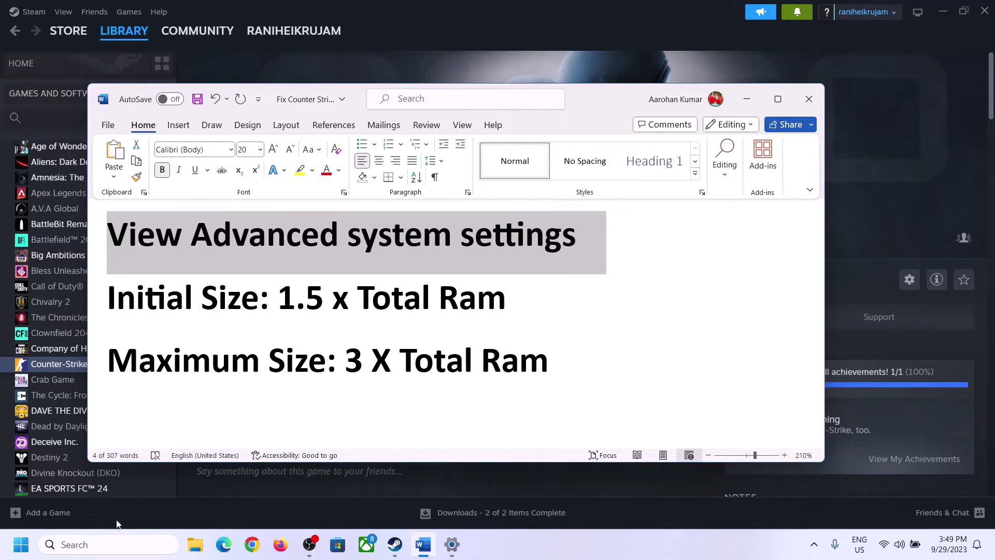
key("ctrl+v")
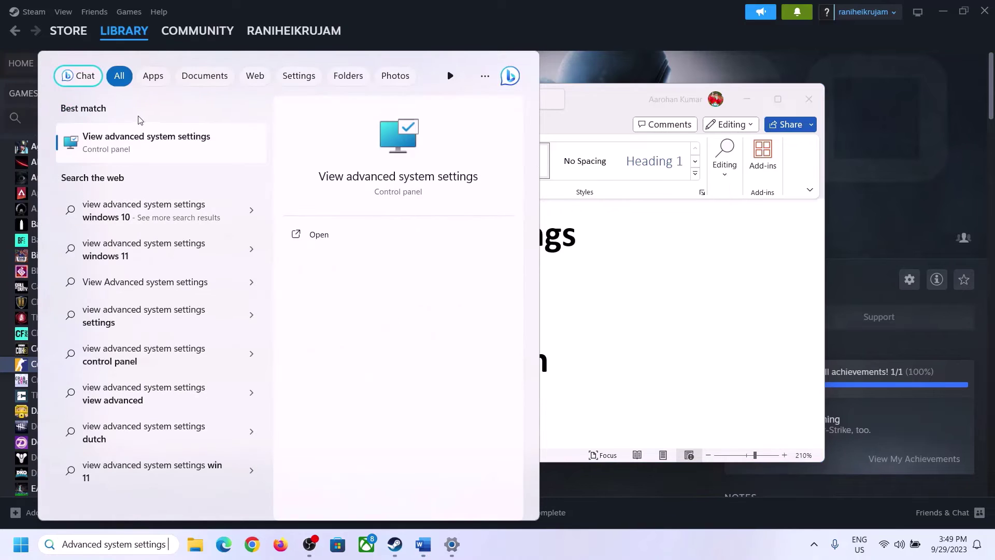
left_click(140, 150)
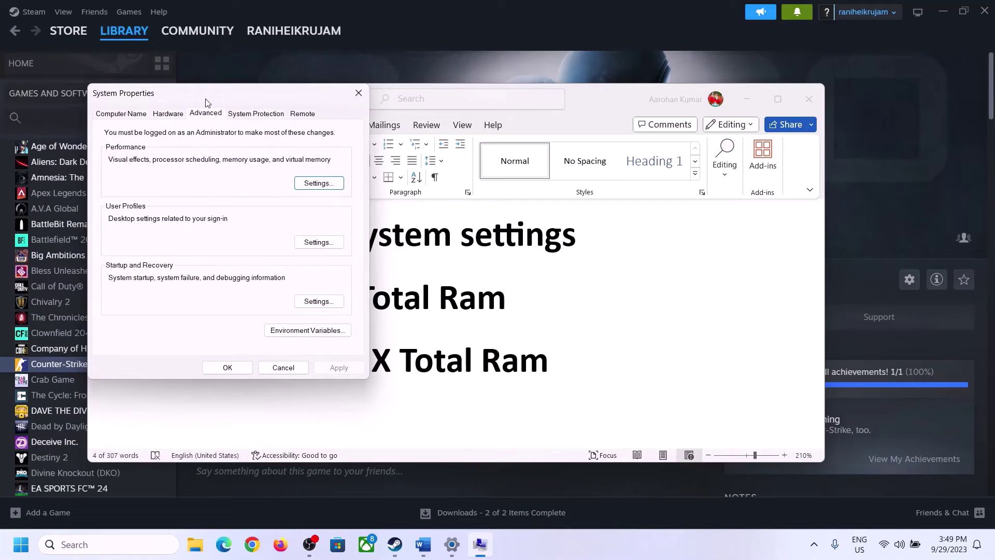
left_click_drag(207, 100, 445, 180)
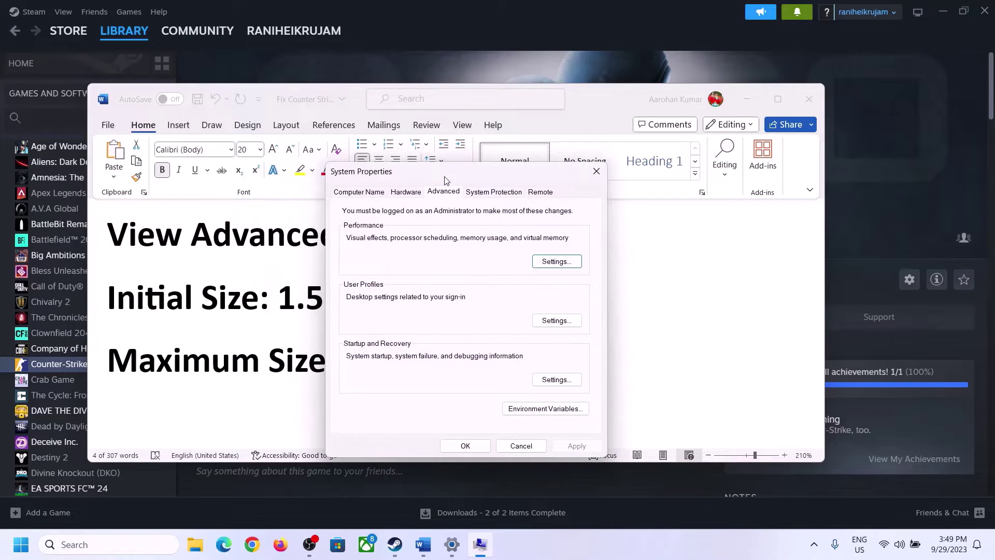
Step: Turn off automatic paging for drive C:, choose Custom size, and highlight the guide's '1.5 x Total Ram' note
left_click(557, 262)
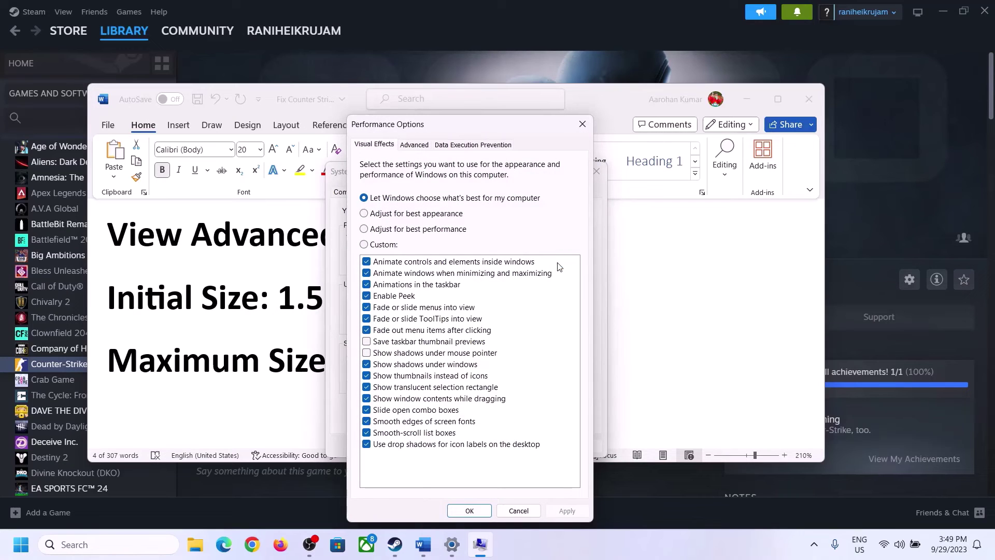
left_click(419, 147)
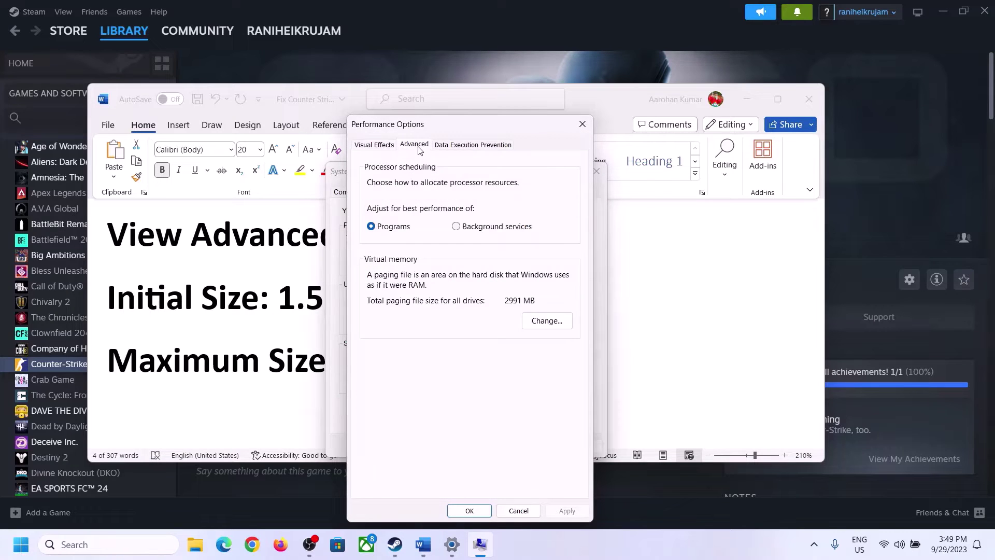
left_click(550, 320)
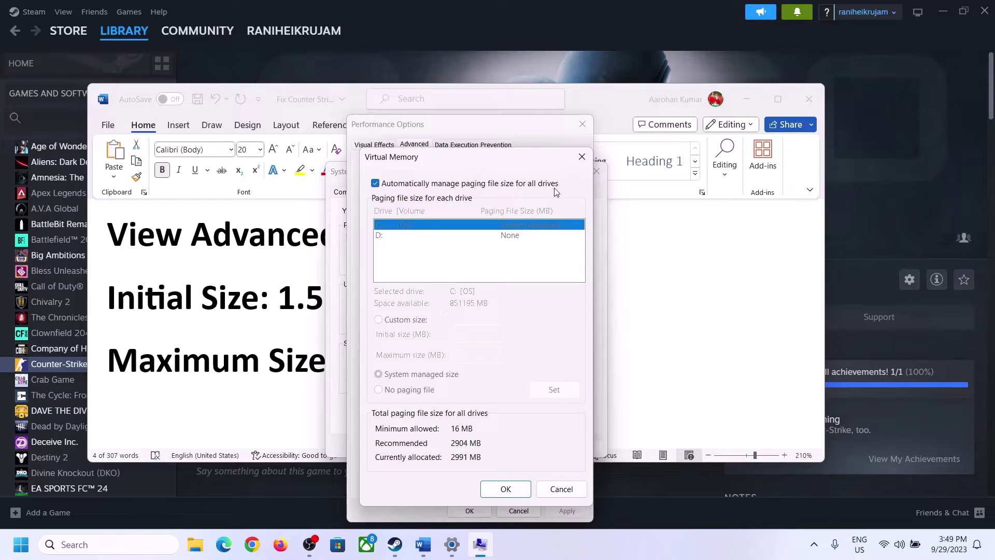
left_click(375, 184)
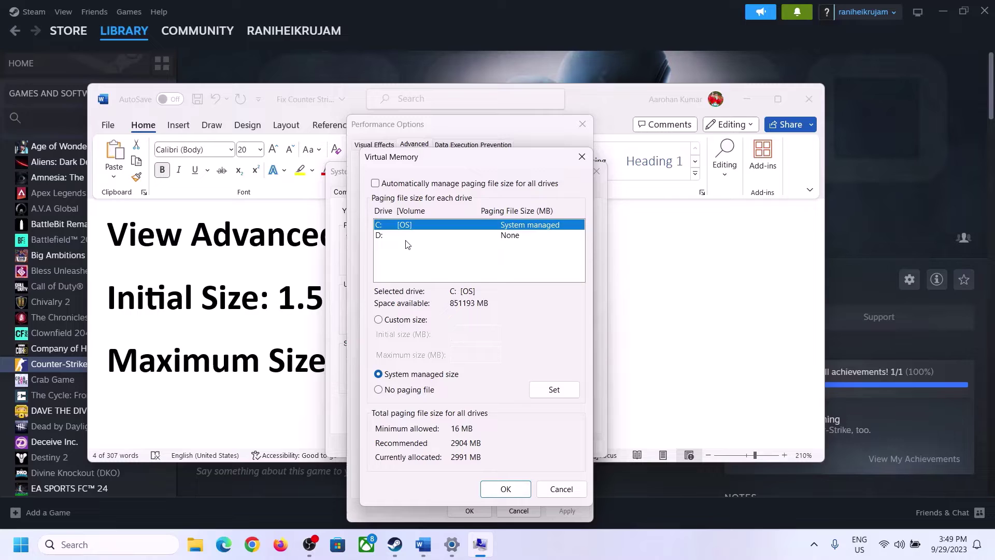
left_click(379, 320)
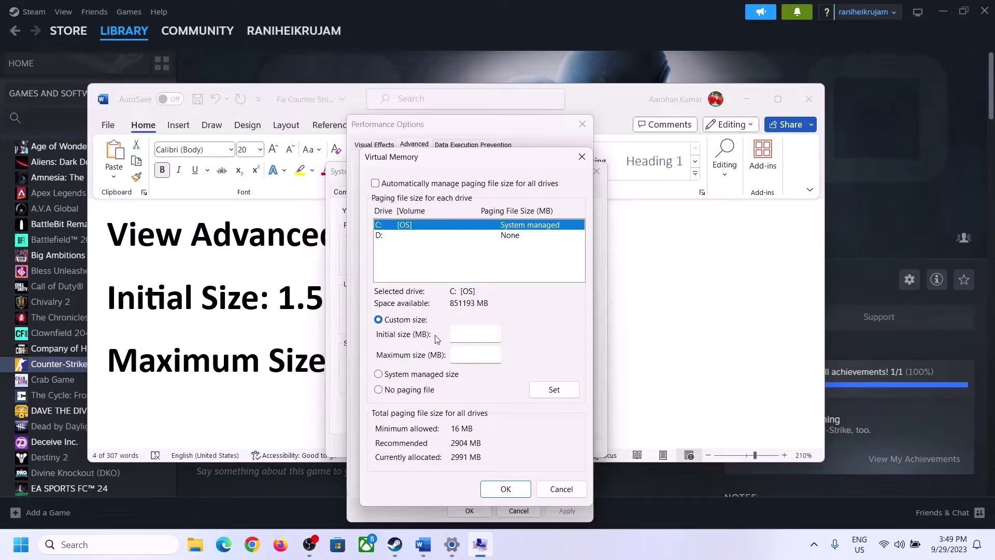
left_click(268, 309)
left_click_drag(278, 309, 461, 309)
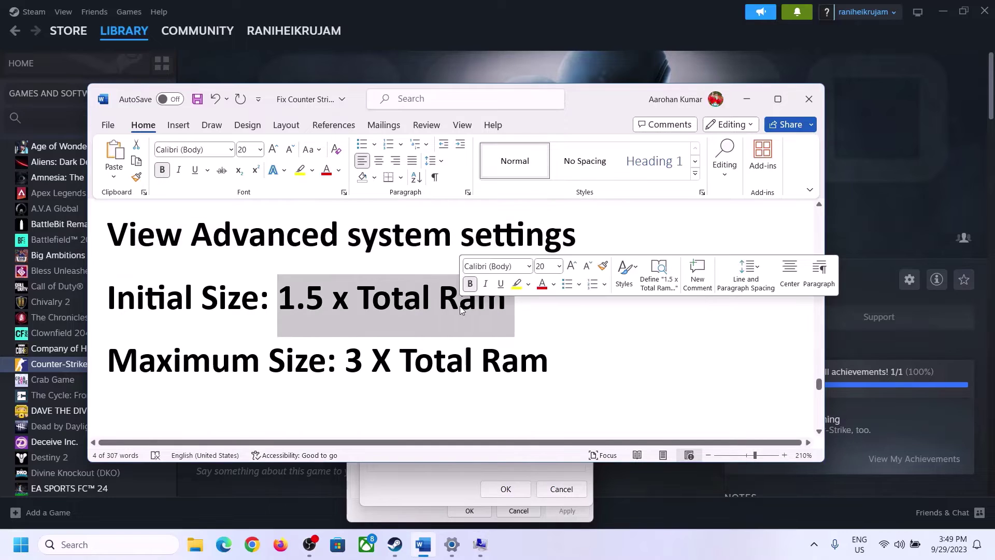
Step: Open System > About in Settings and highlight the 16.0 GB installed RAM value
left_click(451, 547)
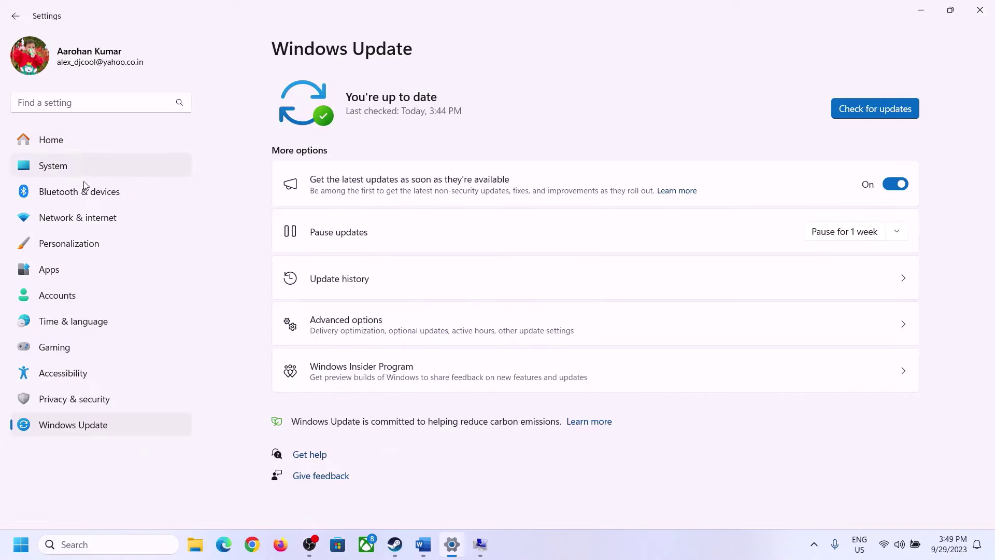
left_click(47, 171)
scroll(344, 415, "down", 6)
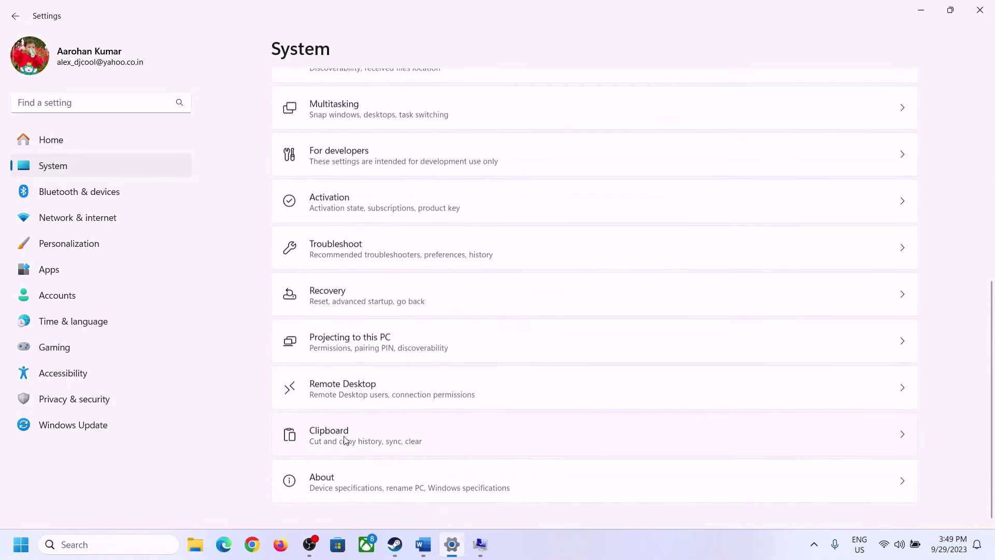
left_click(327, 487)
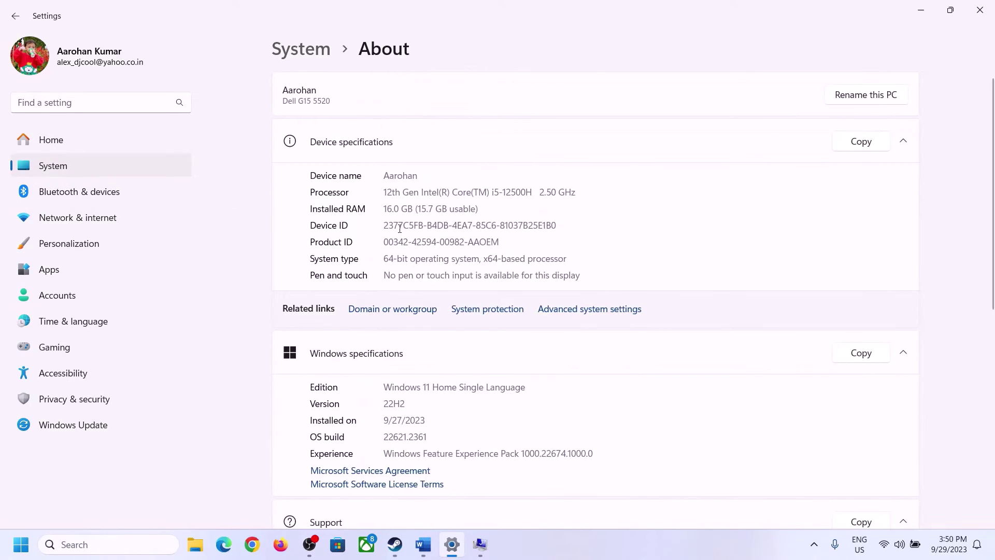
left_click_drag(392, 207, 379, 211)
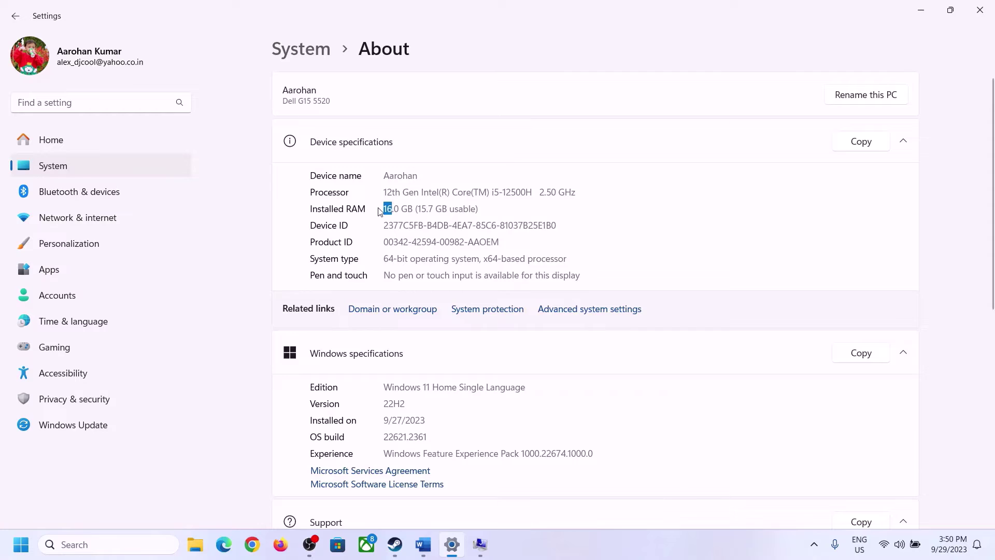